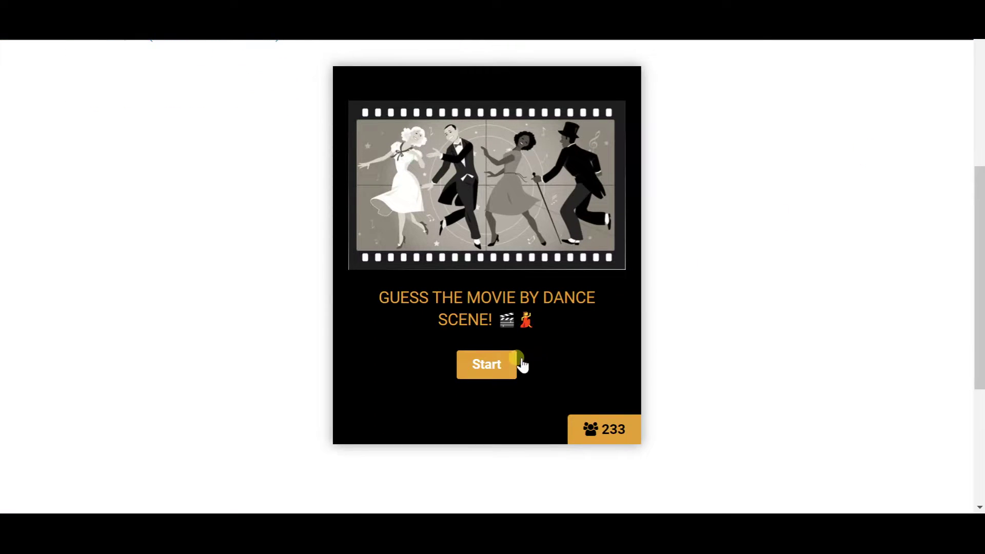
Step: Start the quiz, play the first clip muted and answer question 1 with Evita
click(502, 362)
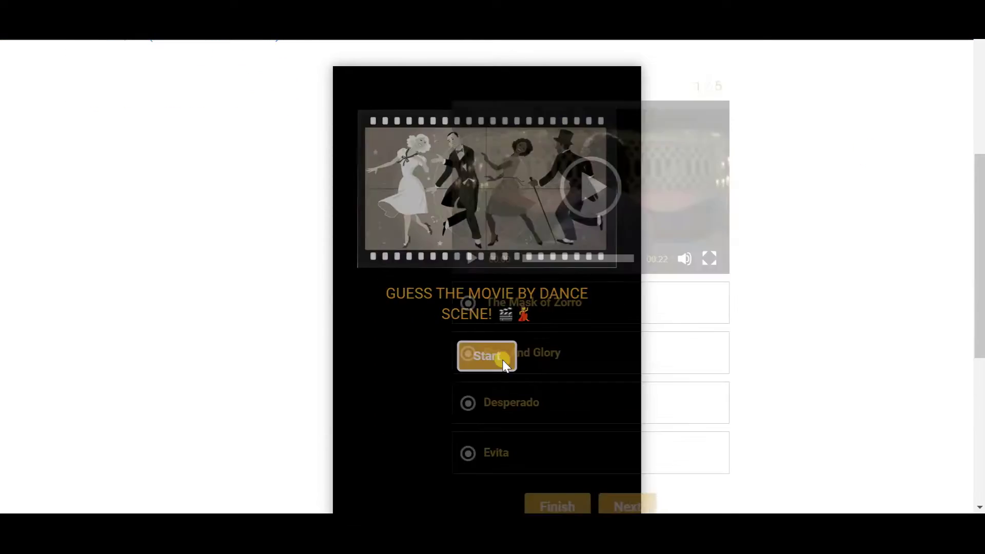
scroll(513, 318, down, 2)
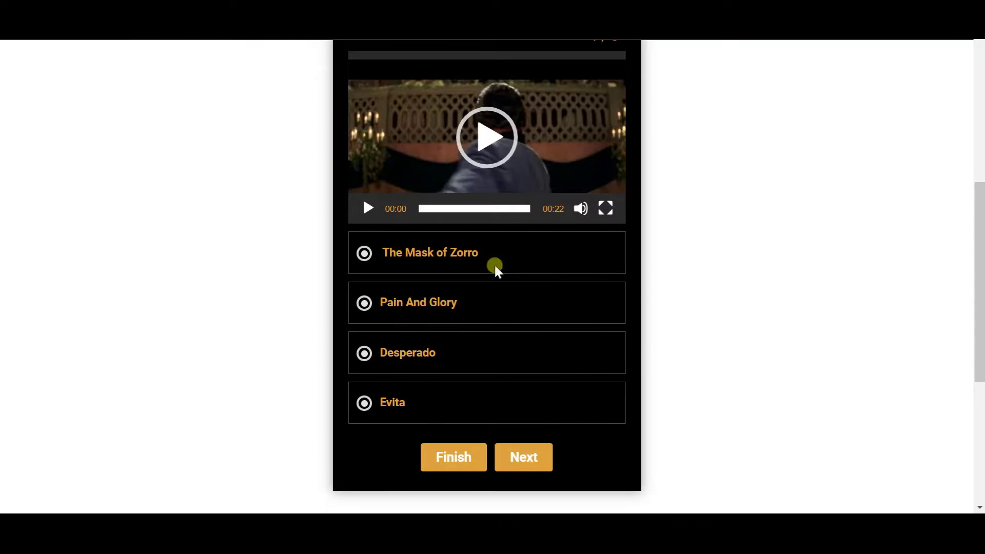
click(501, 131)
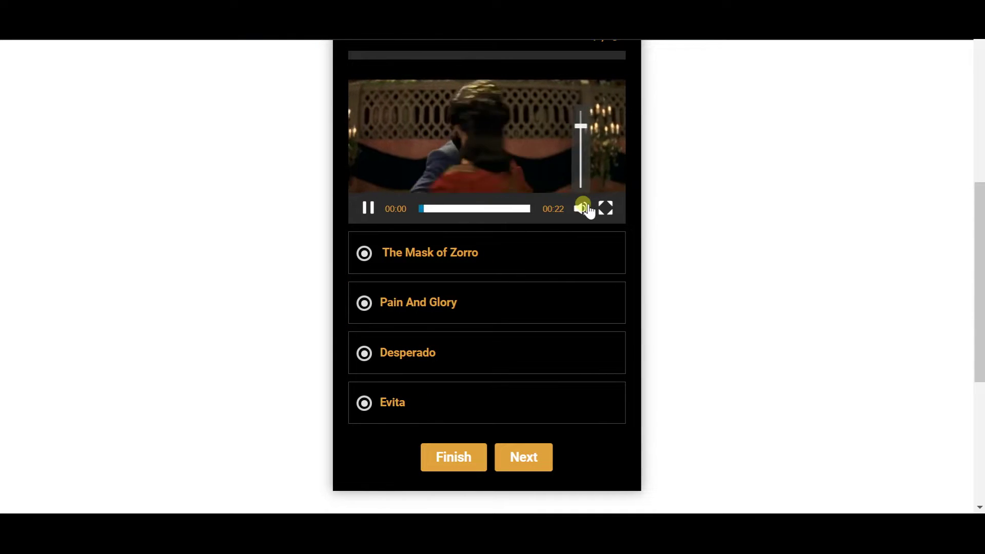
click(582, 208)
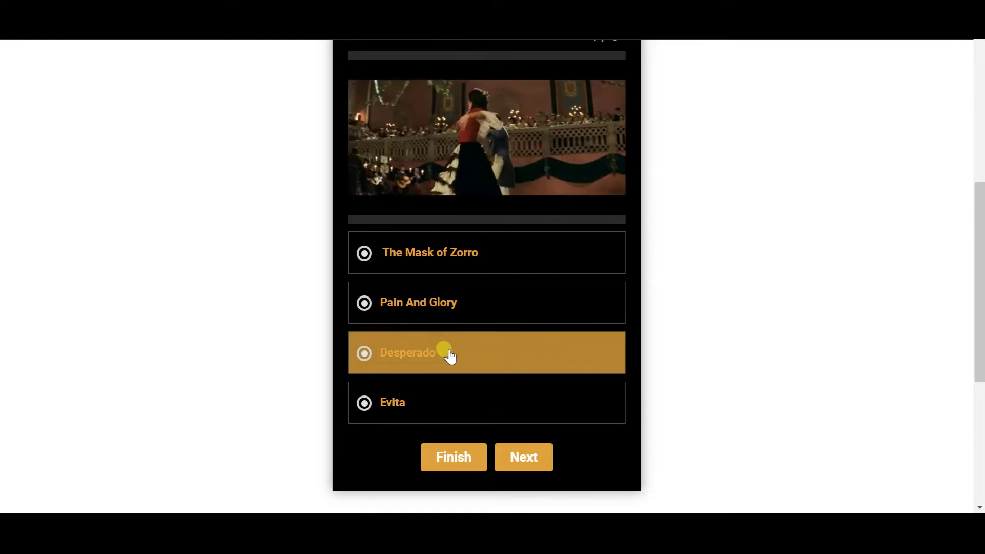
click(452, 397)
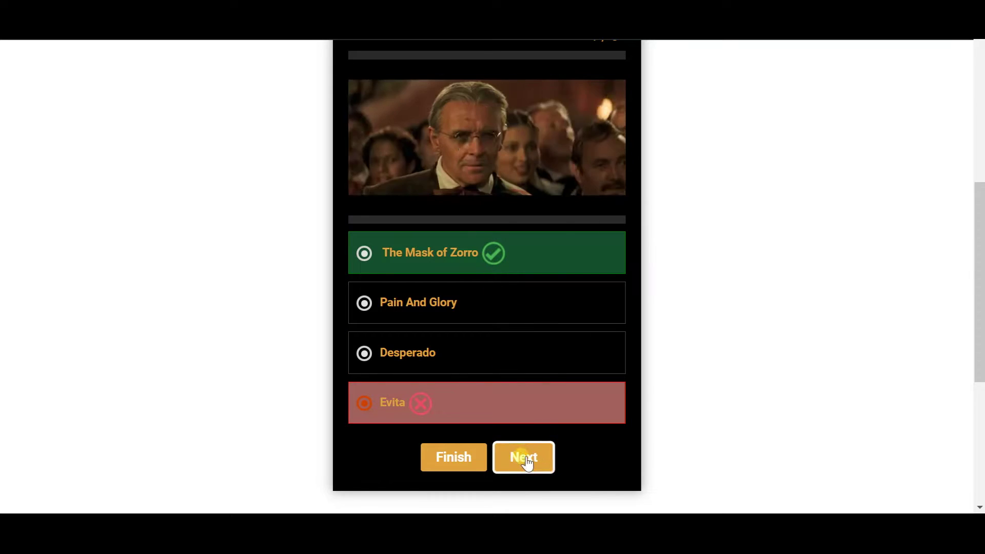
click(524, 454)
Step: Play the second clip muted and answer question 2 with Mr. & Mrs. Smith
scroll(515, 265, down, 1)
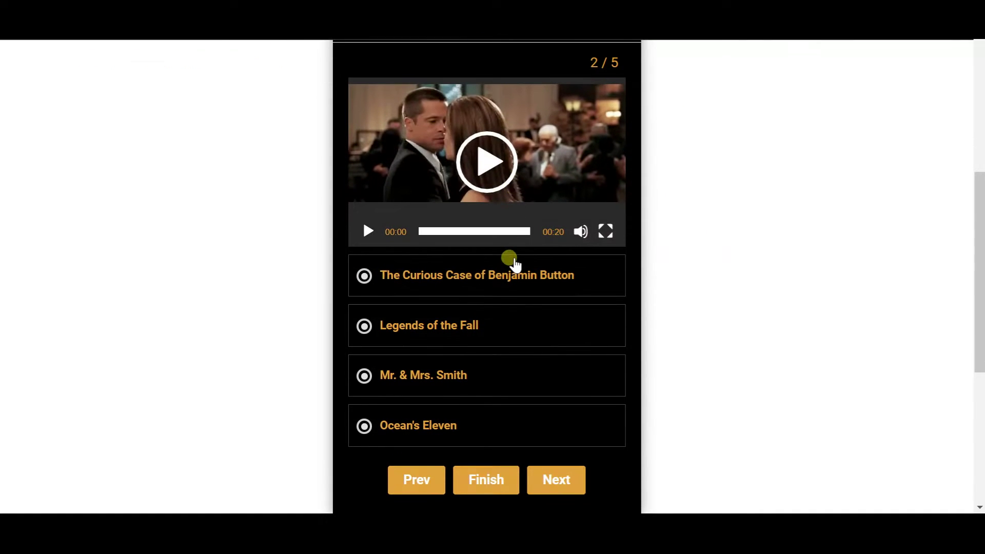
click(482, 173)
click(580, 231)
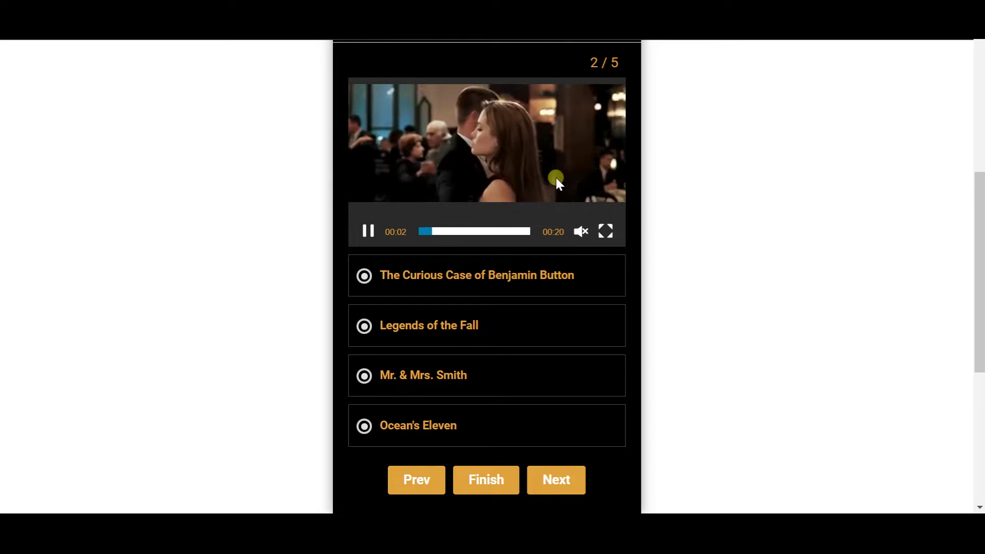
click(451, 379)
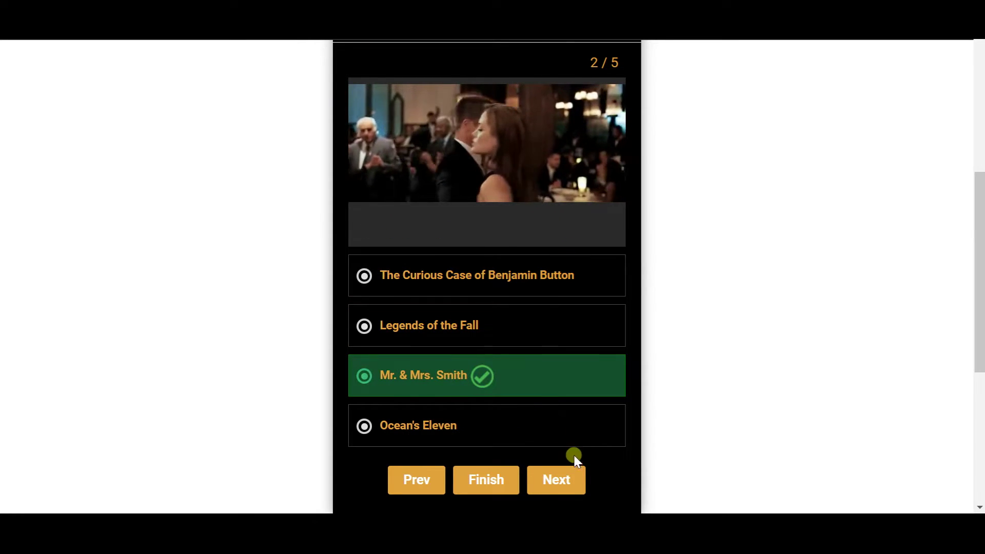
click(561, 484)
Step: Answer question 3 with Django Unchained and question 4 with Scent of a Woman
click(471, 339)
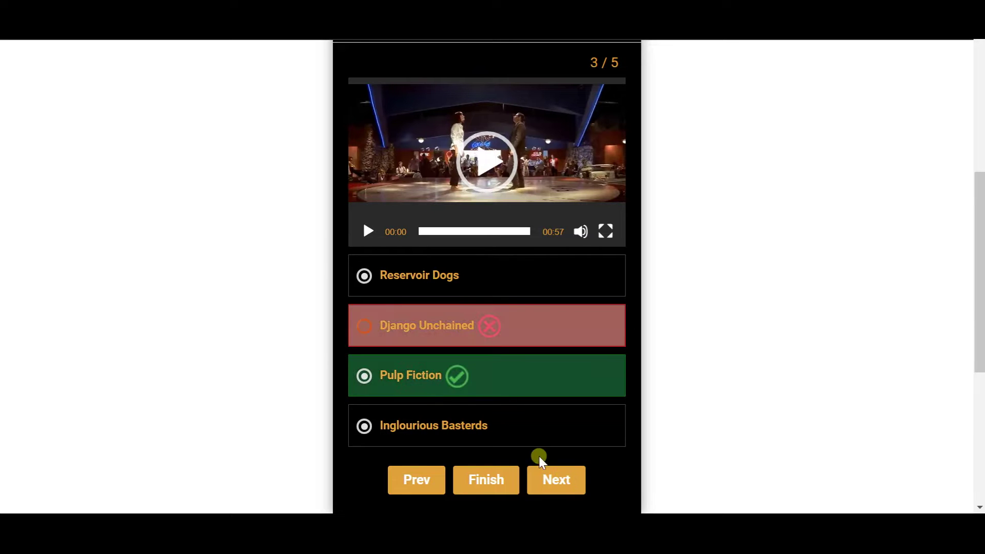
click(560, 485)
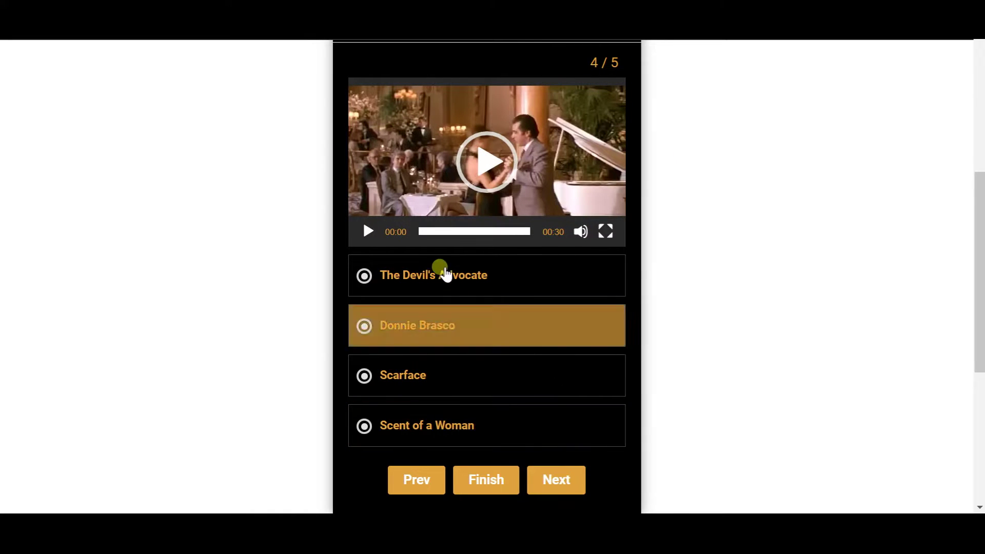
click(454, 423)
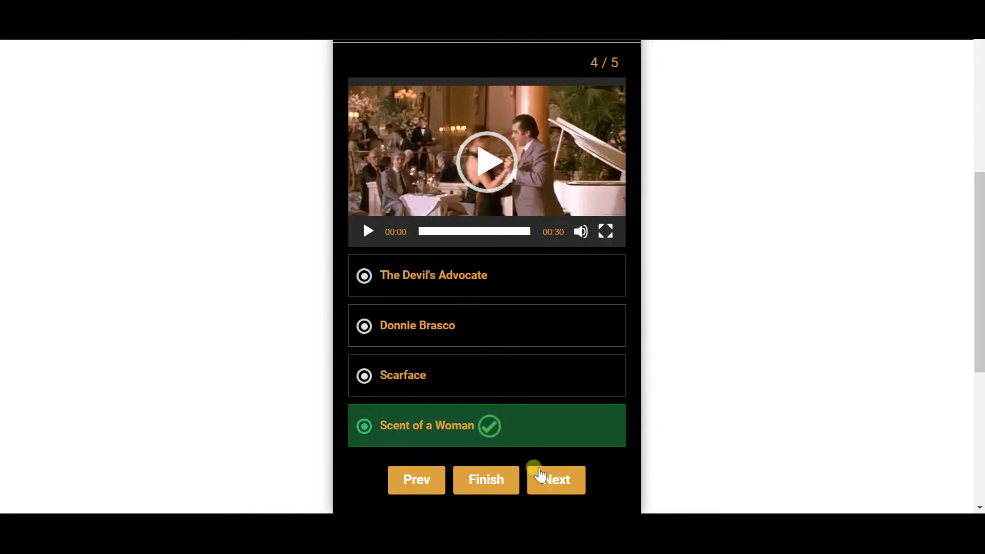
scroll(551, 477, down, 1)
click(564, 447)
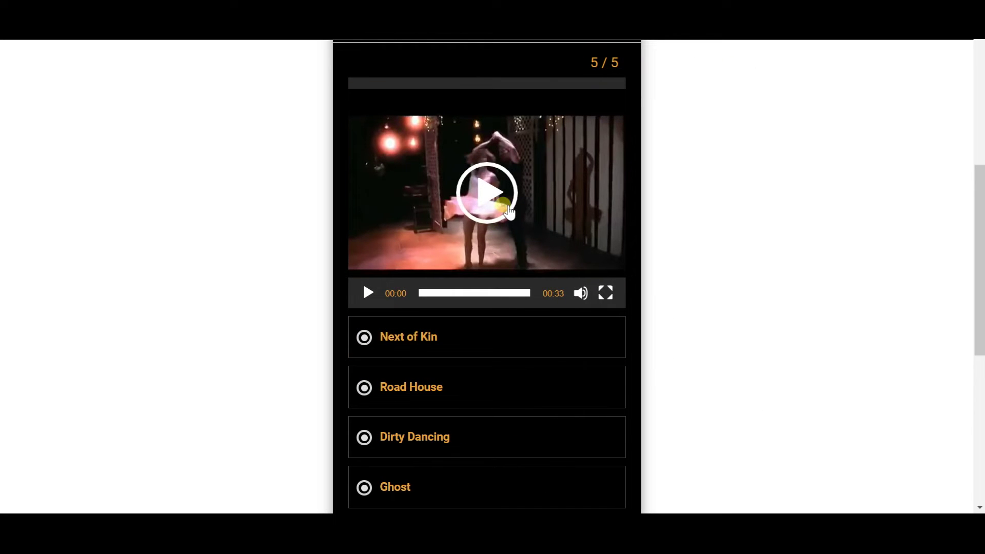
Step: Play the final clip muted, answer Dirty Dancing and submit the quiz
click(508, 210)
click(580, 290)
scroll(538, 281, down, 2)
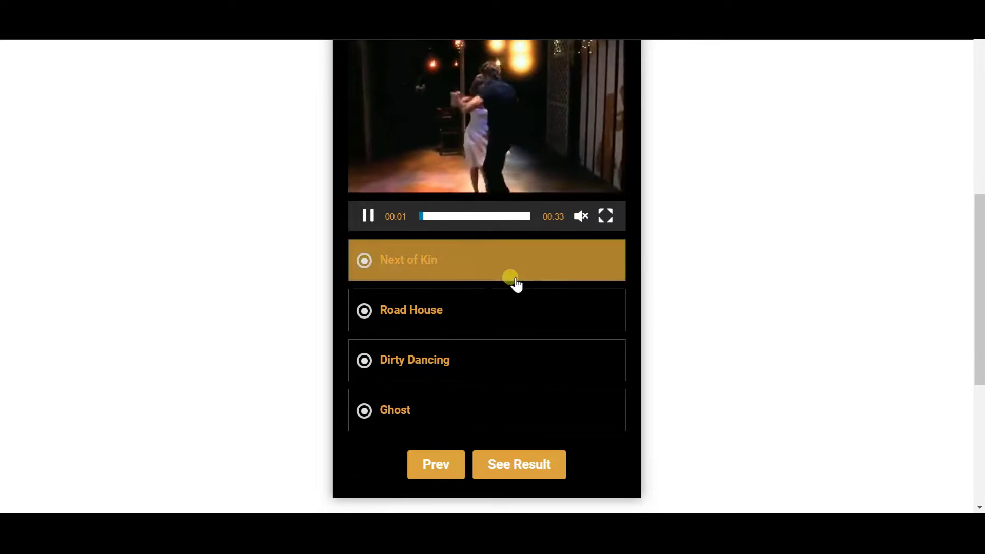
click(434, 359)
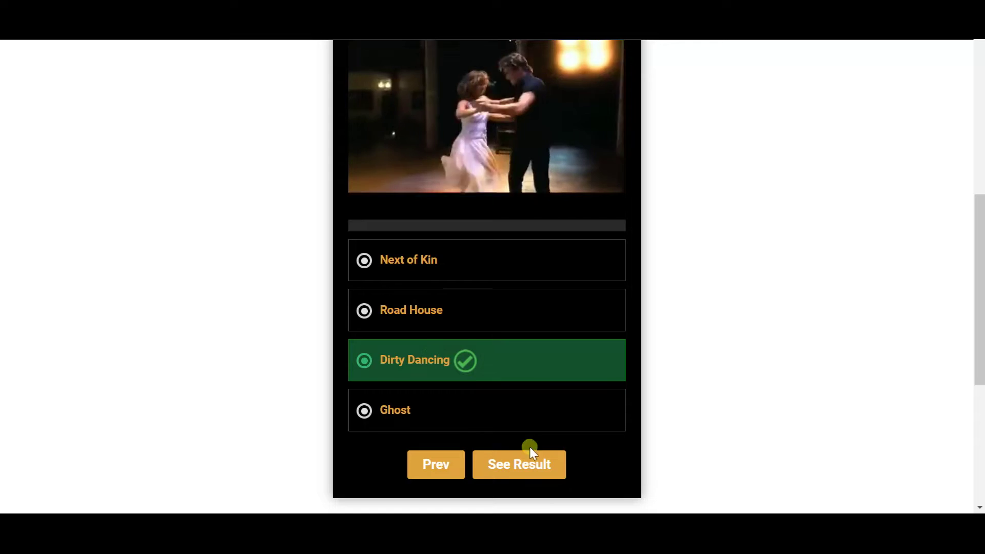
click(556, 472)
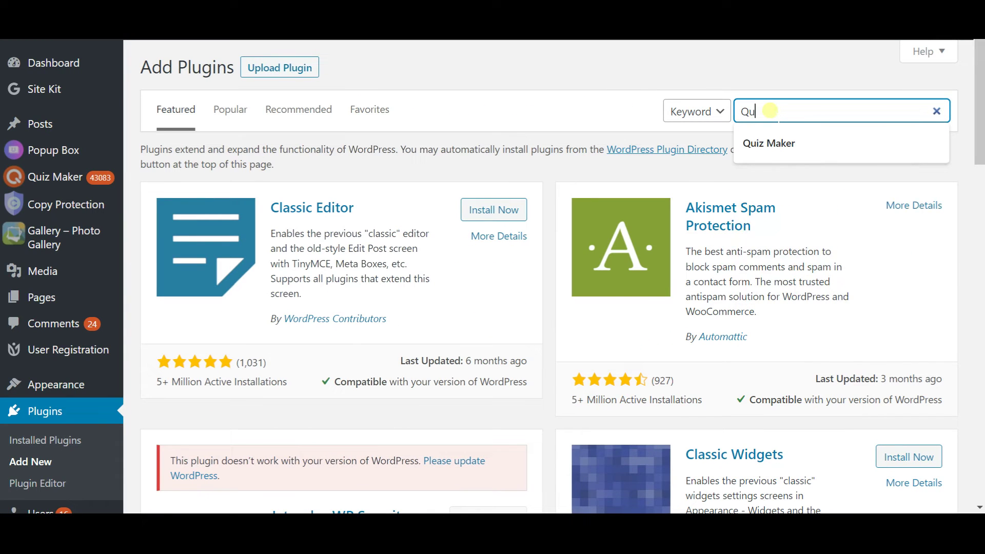
Step: Search plugins for 'Quiz Maker' and view its Installation, Changelog and Description details
text(uiz Maker)
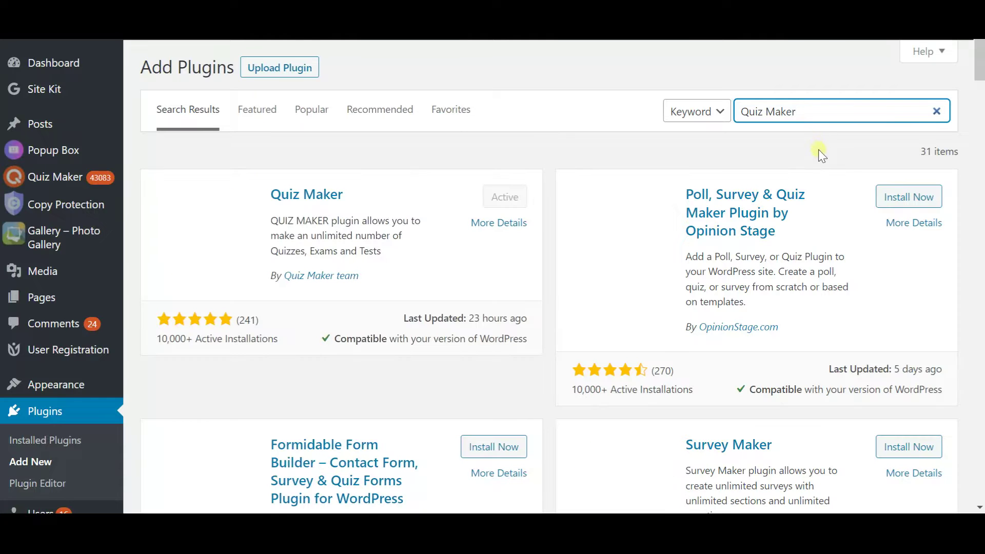
click(315, 191)
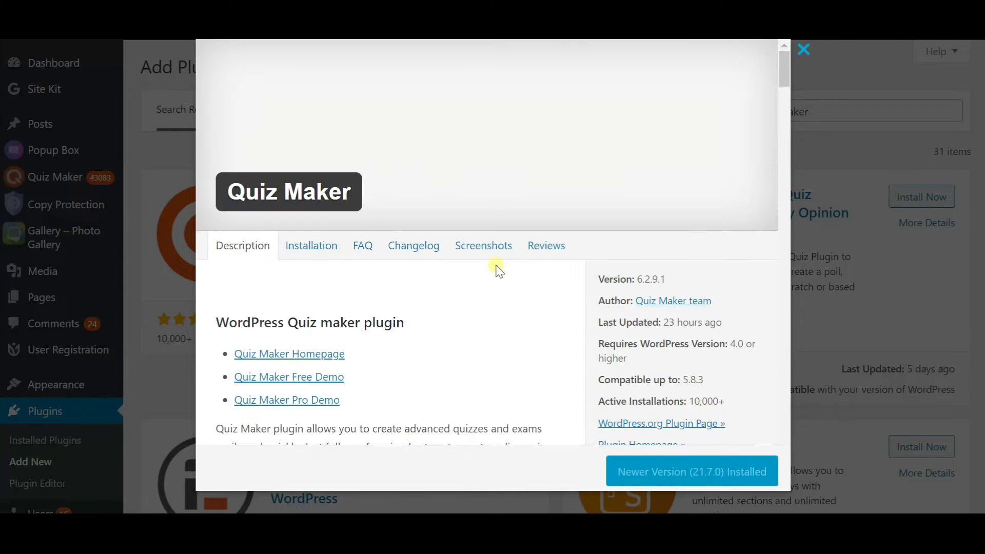
click(324, 247)
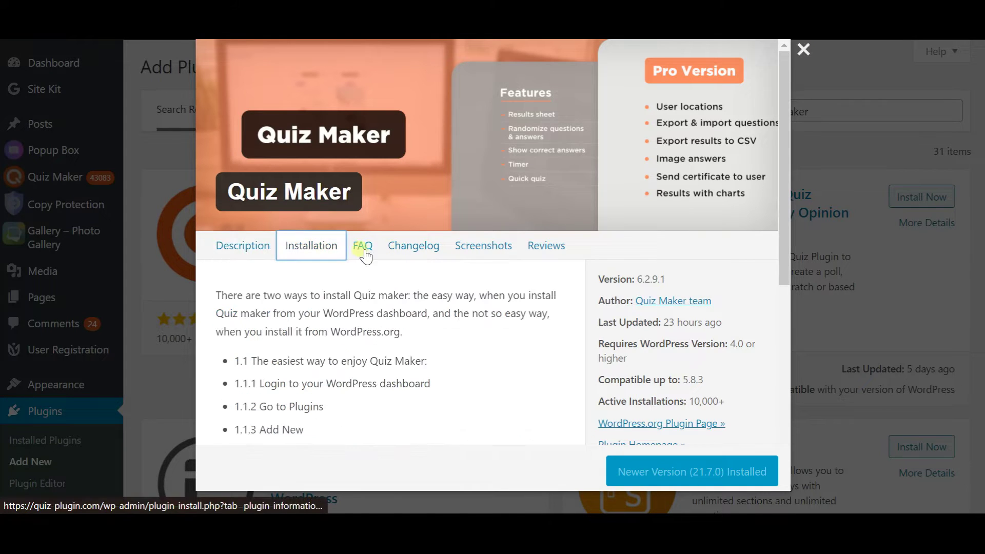
click(413, 247)
click(259, 247)
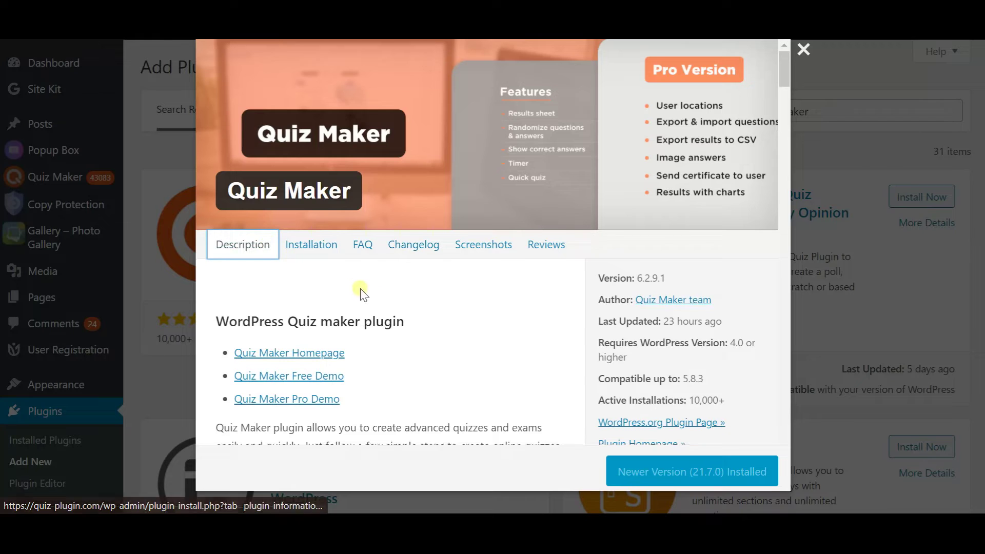
Step: Scroll through the plugin description, then go to the Quiz Maker Questions list
scroll(339, 267, down, 3)
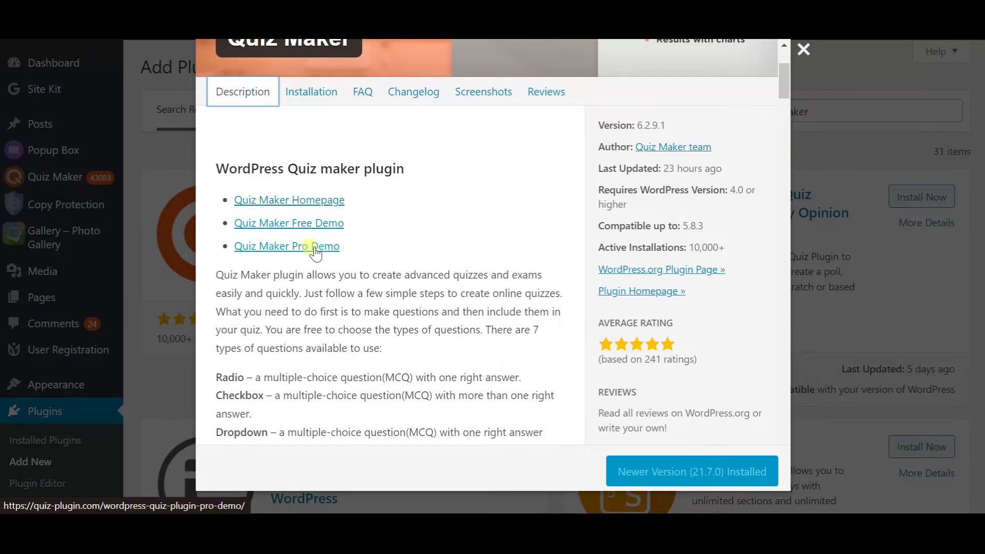
scroll(484, 270, down, 8)
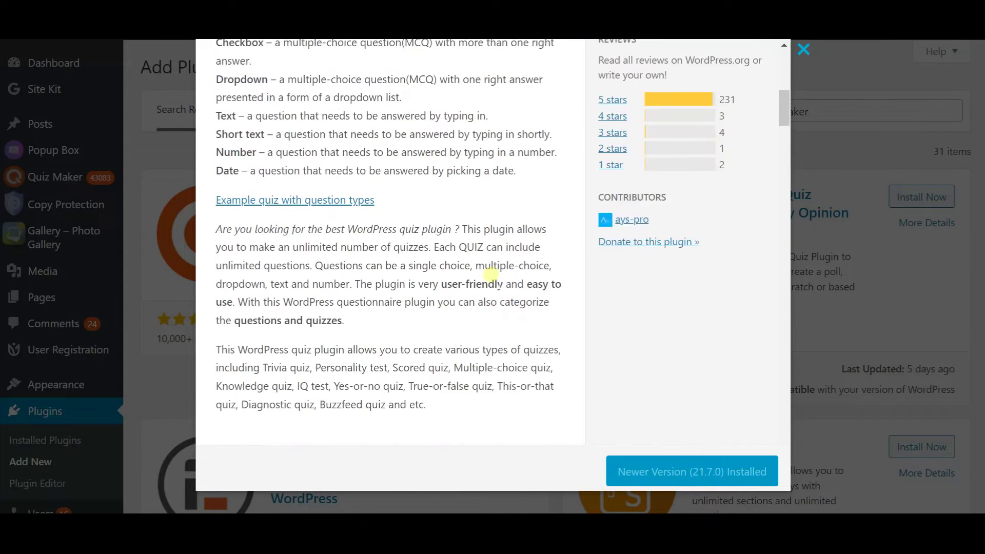
scroll(491, 269, down, 3)
scroll(493, 265, up, 10)
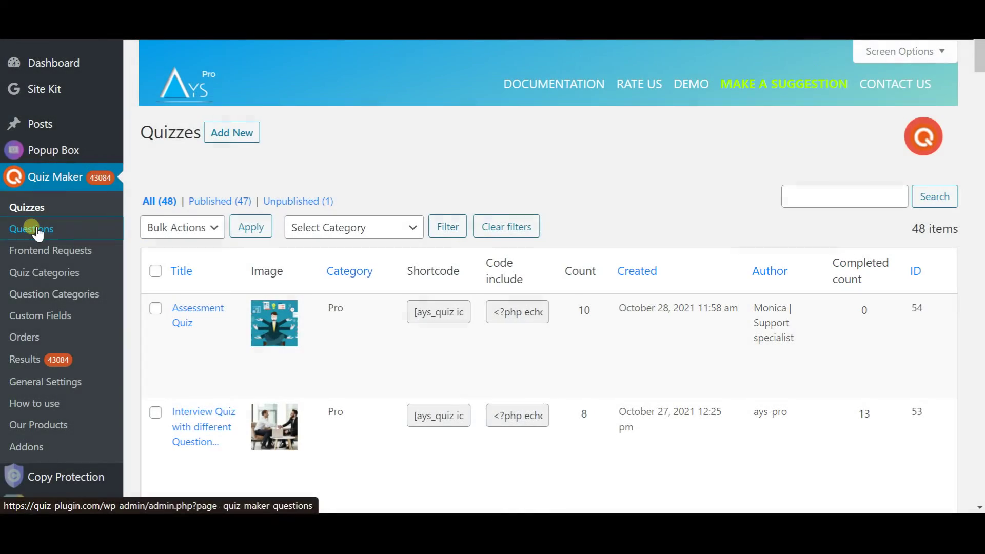
click(37, 230)
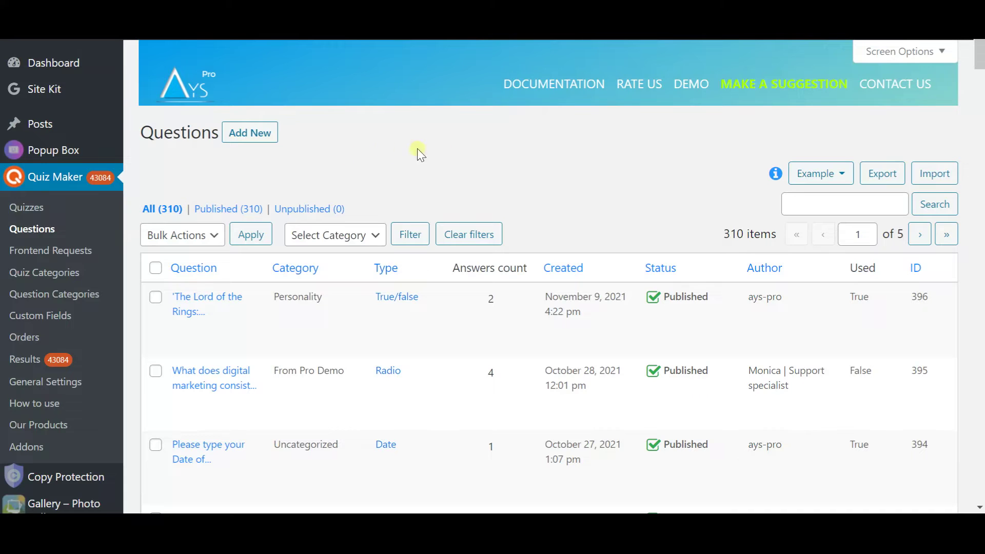
Step: Scroll the 310-question list, start a new question and glance over the blank Add new question form
scroll(575, 195, down, 2)
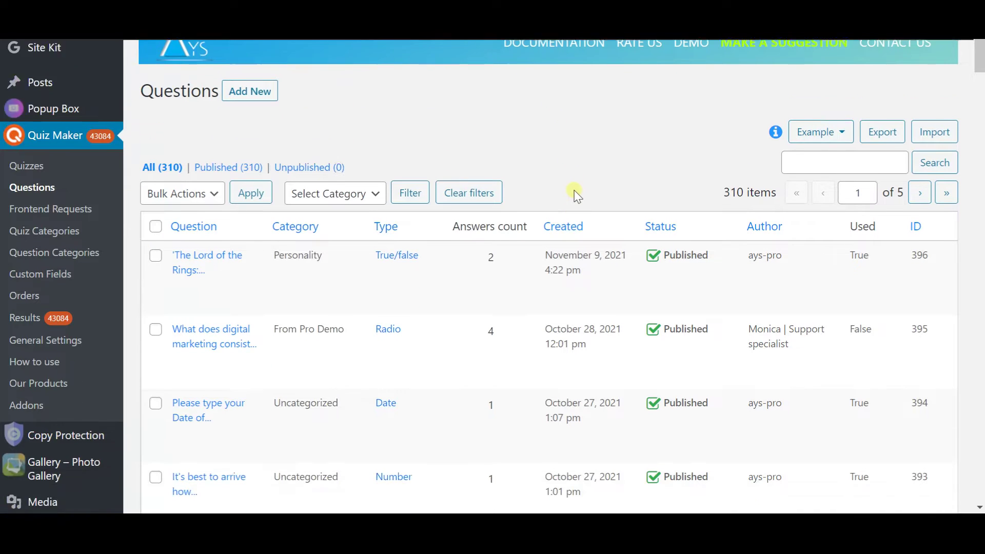
scroll(577, 195, down, 2)
scroll(579, 195, down, 2)
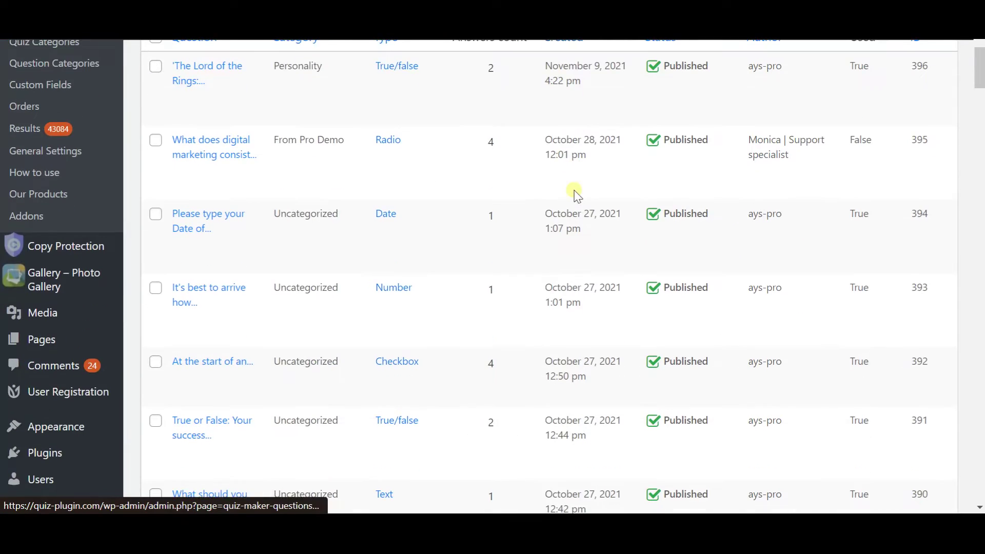
scroll(577, 195, up, 6)
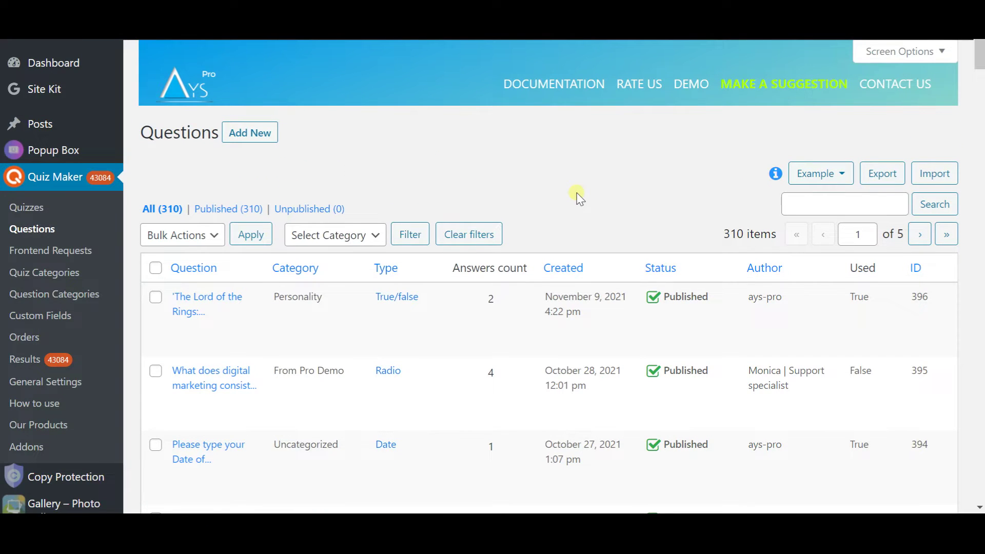
click(259, 134)
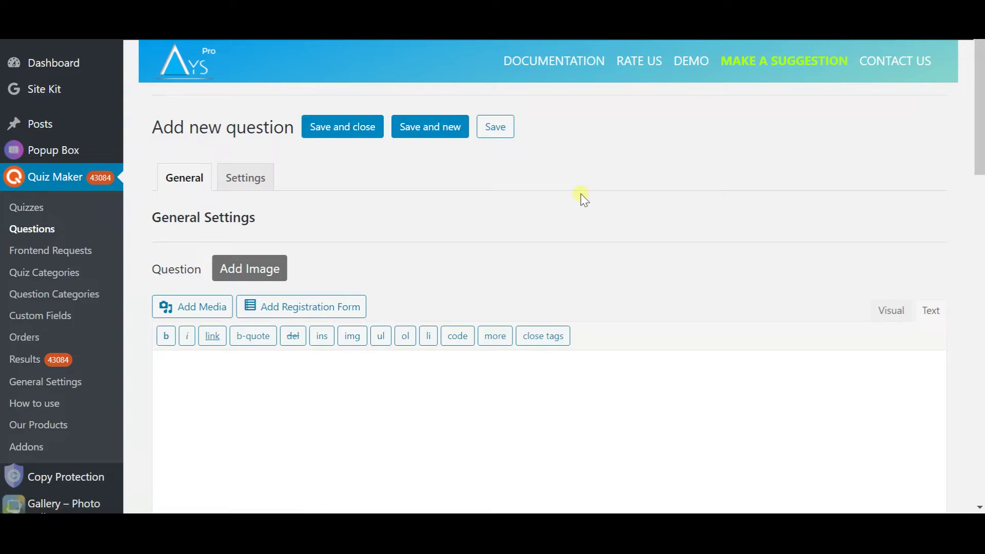
scroll(580, 194, down, 4)
scroll(579, 195, up, 4)
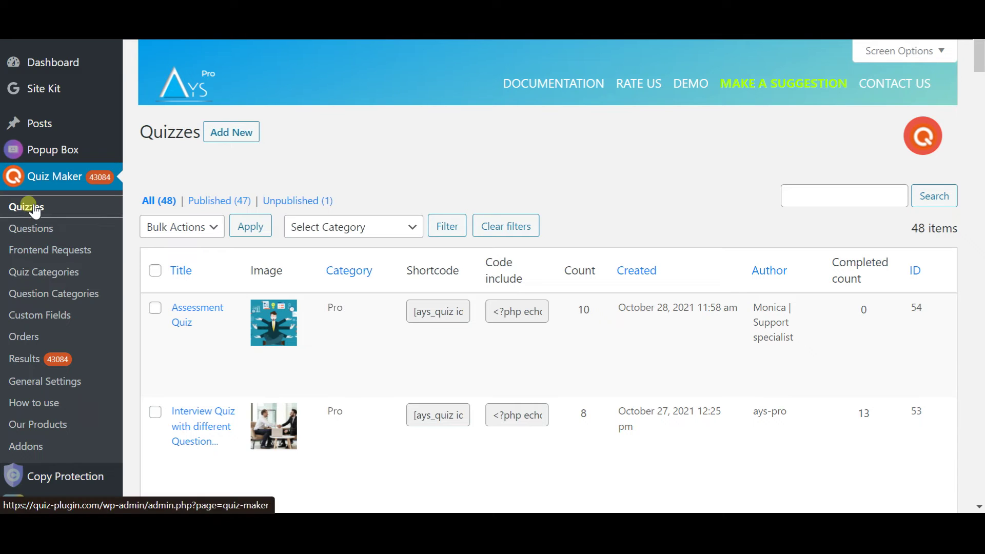
Step: Go to the Quizzes list and review the dance-scene quiz's edit page with its five video questions
click(35, 211)
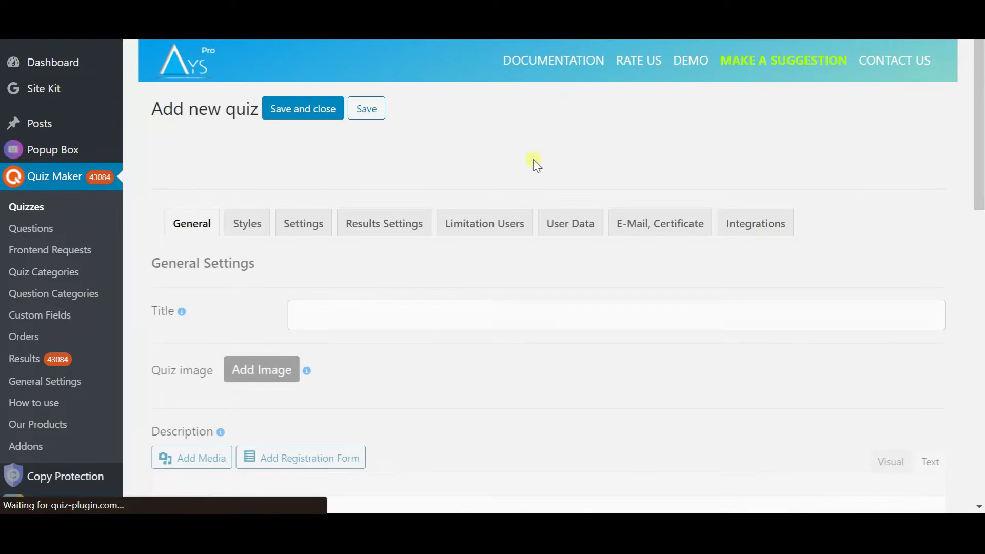
scroll(534, 163, down, 7)
scroll(543, 177, up, 2)
scroll(543, 177, up, 4)
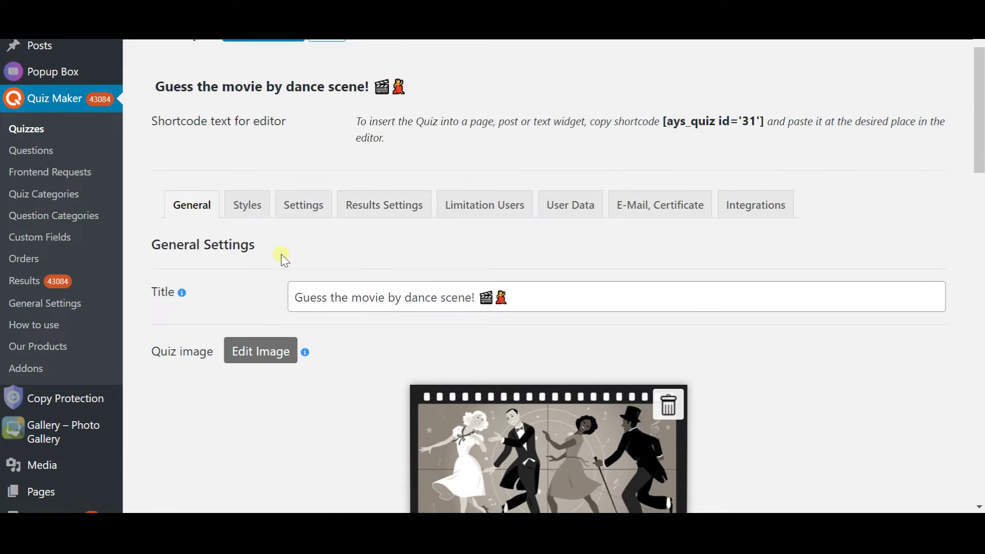
scroll(281, 255, down, 2)
drag(510, 222, 304, 222)
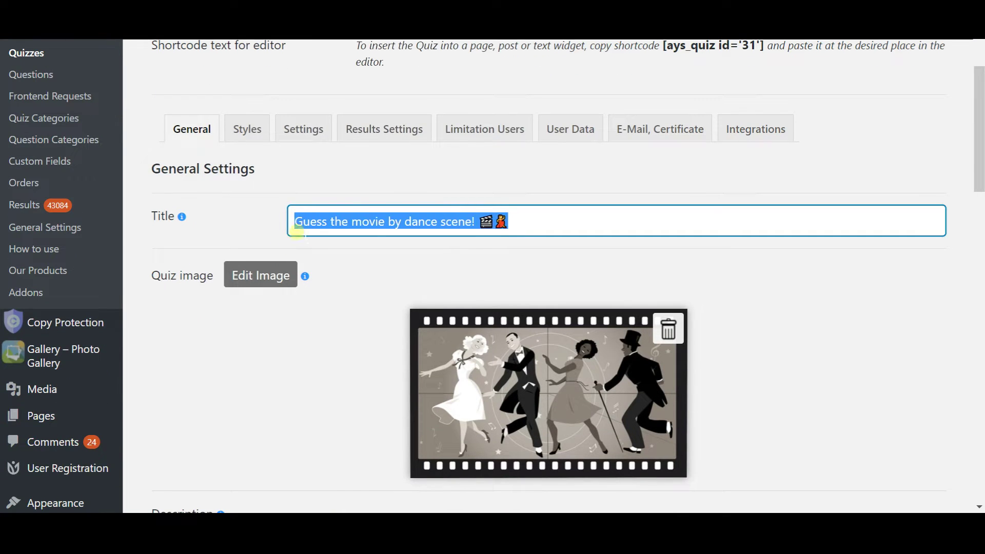
scroll(330, 239, down, 3)
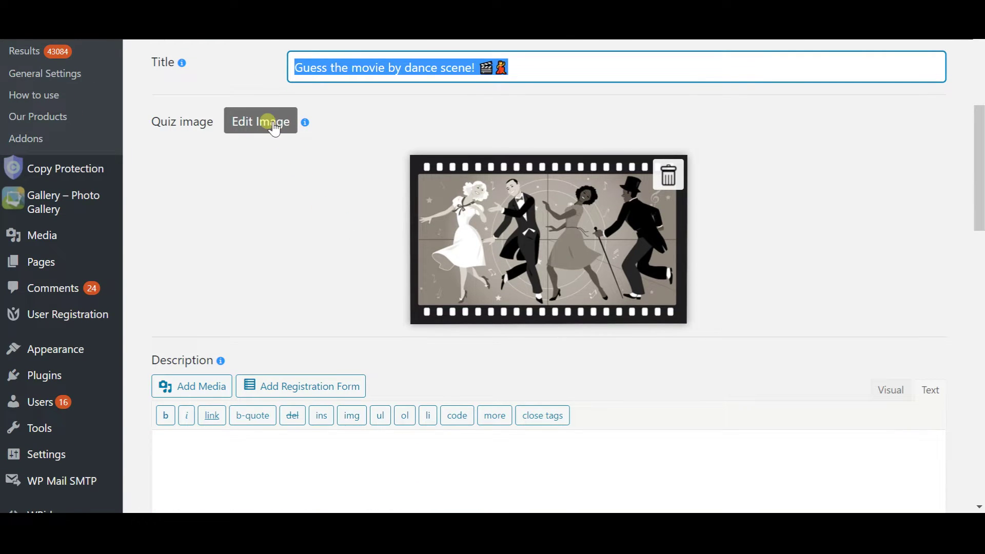
scroll(398, 190, down, 7)
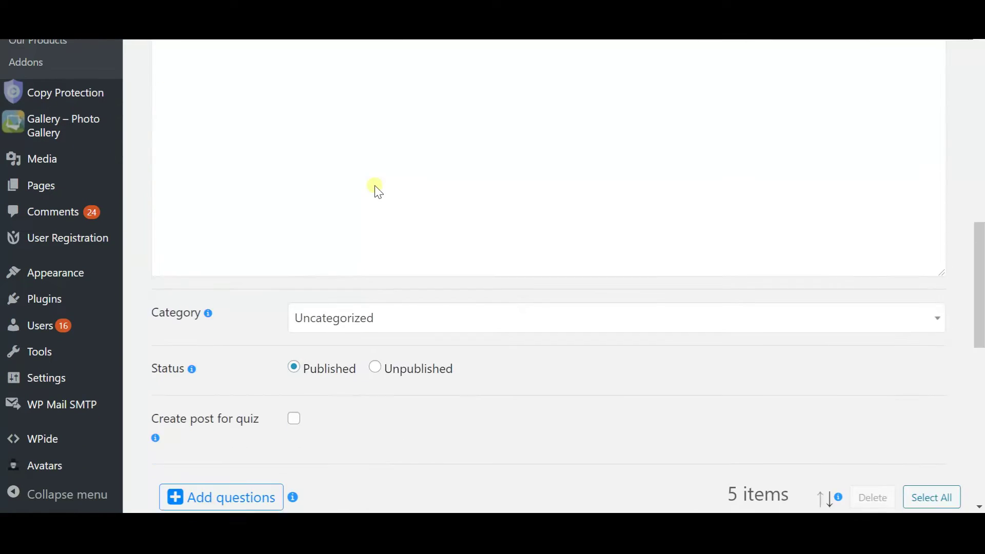
scroll(377, 189, down, 9)
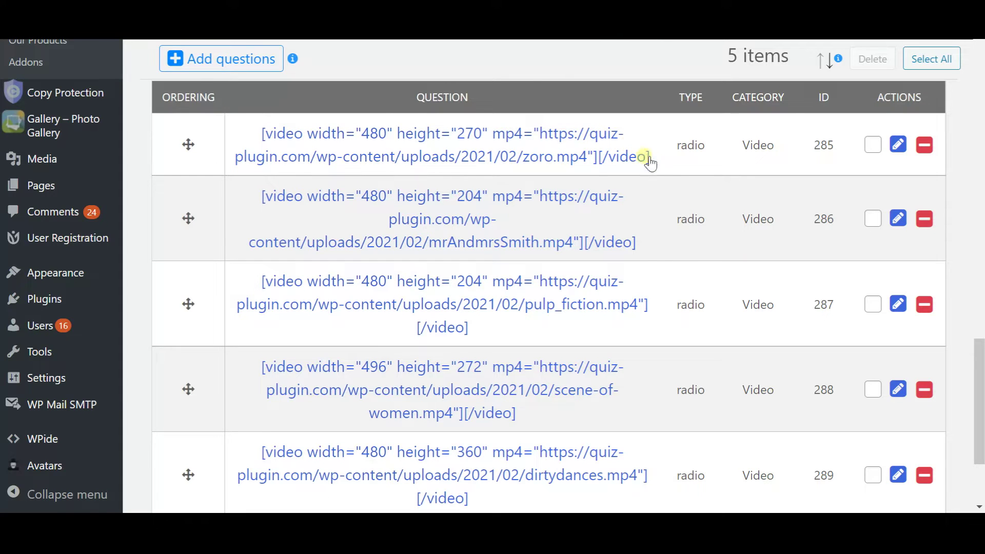
scroll(756, 151, down, 3)
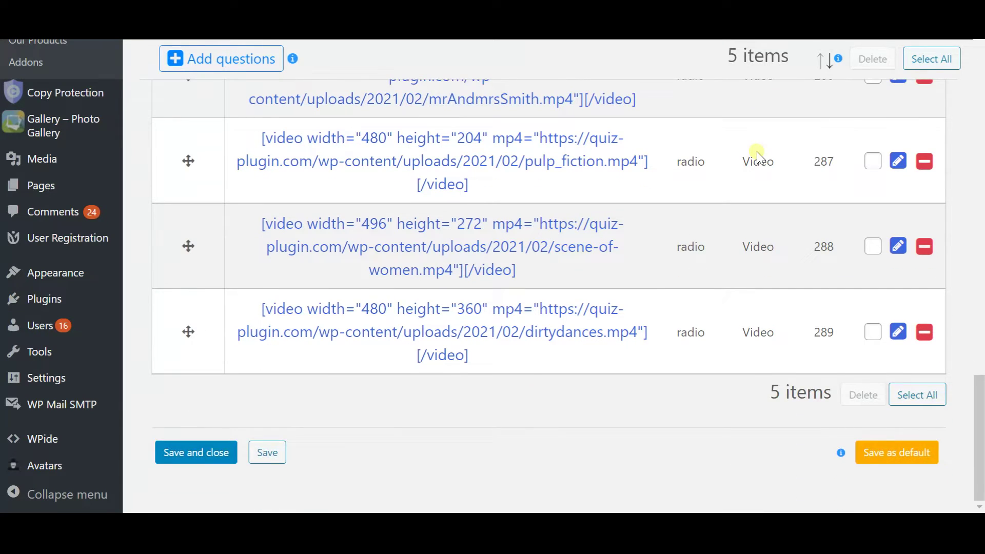
scroll(758, 153, up, 4)
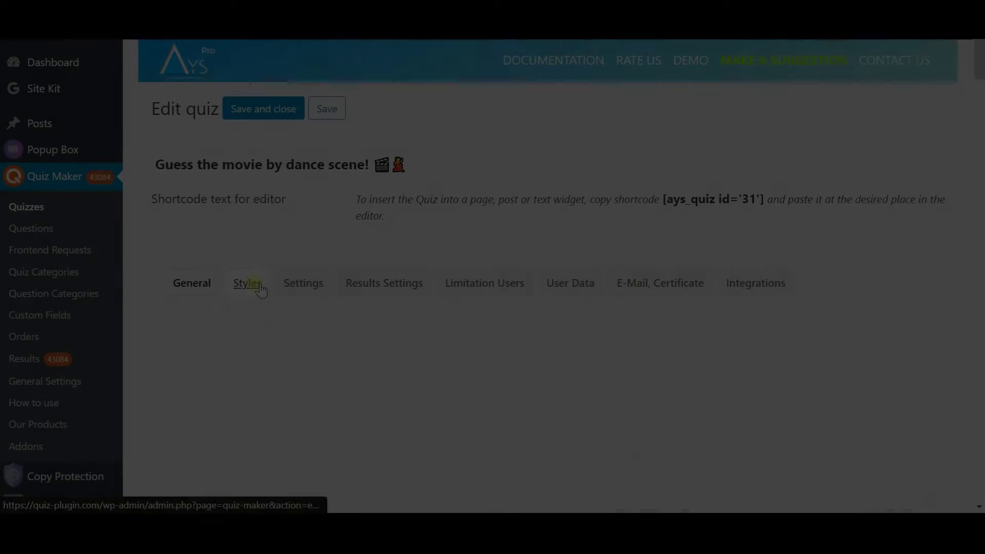
Step: Review the Classic Dark theme and colours, highlighting the uppercase title in the preview
scroll(289, 289, down, 4)
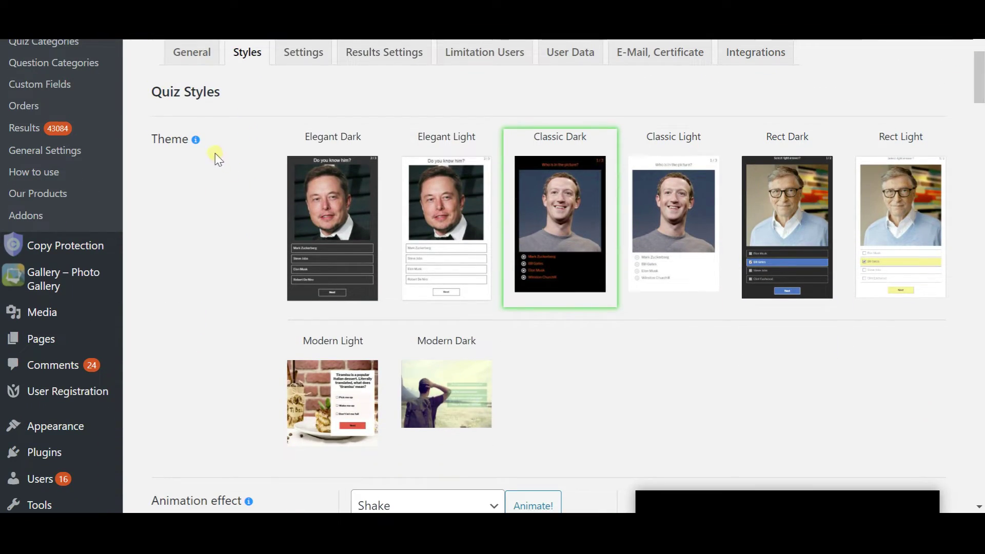
mouse_move(195, 143)
scroll(867, 216, down, 6)
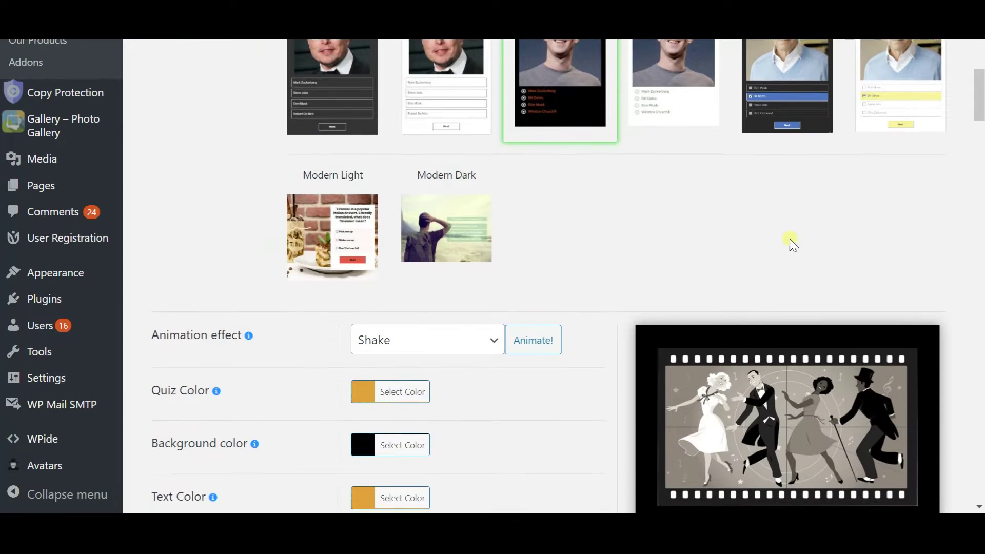
scroll(644, 174, down, 2)
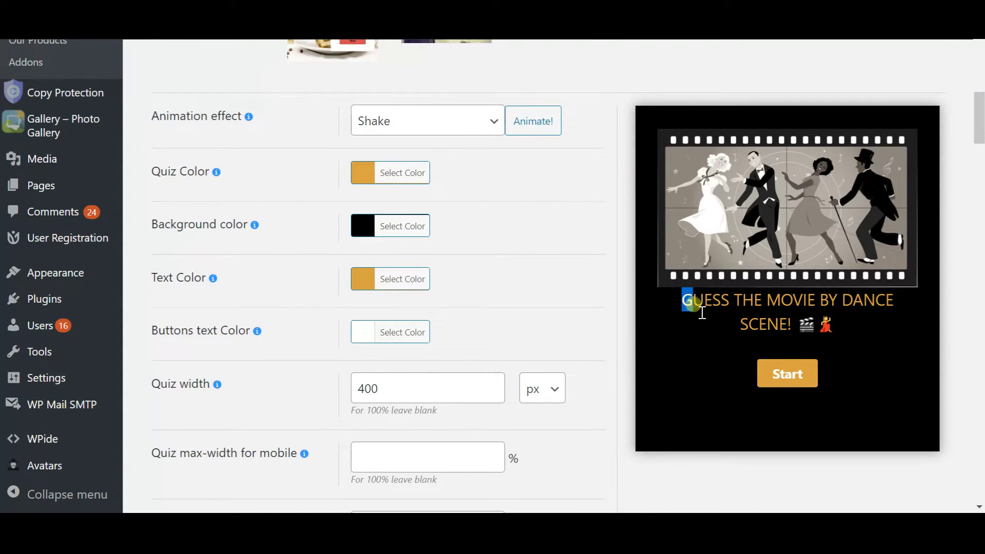
drag(698, 312, 847, 324)
click(566, 275)
Step: Point out the 400 px quiz width and 350 min-height, then scroll through Answers Styles
scroll(566, 275, down, 5)
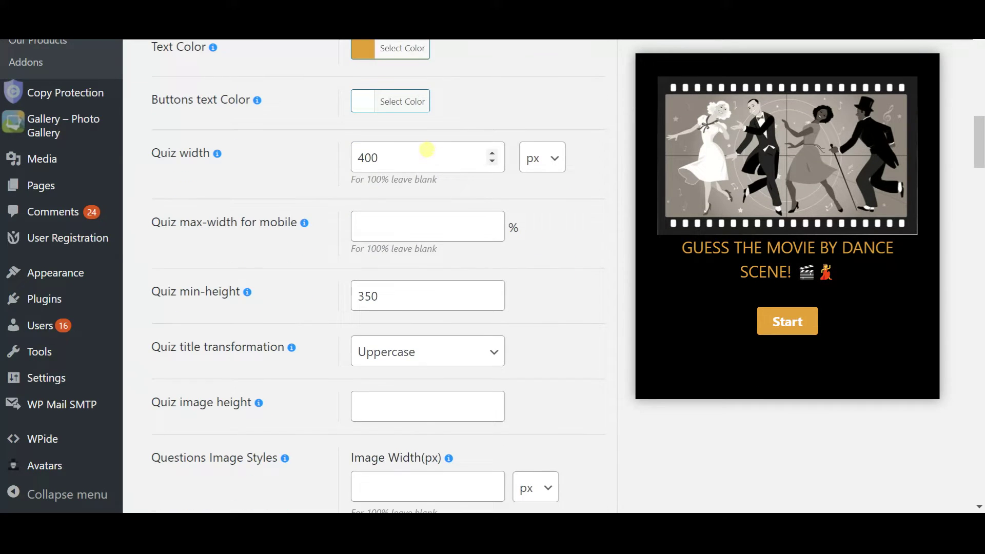
click(426, 150)
click(405, 297)
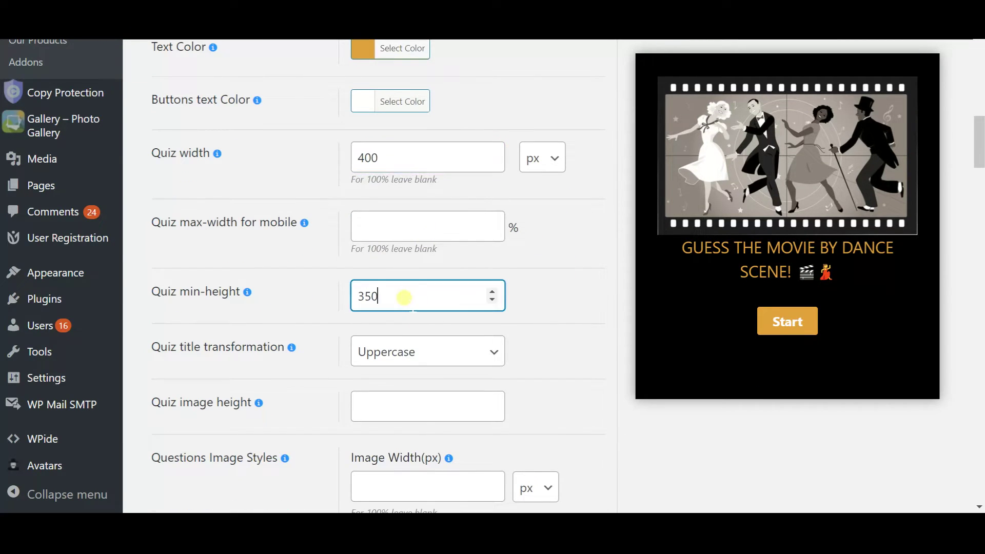
scroll(436, 277, down, 3)
scroll(590, 236, down, 5)
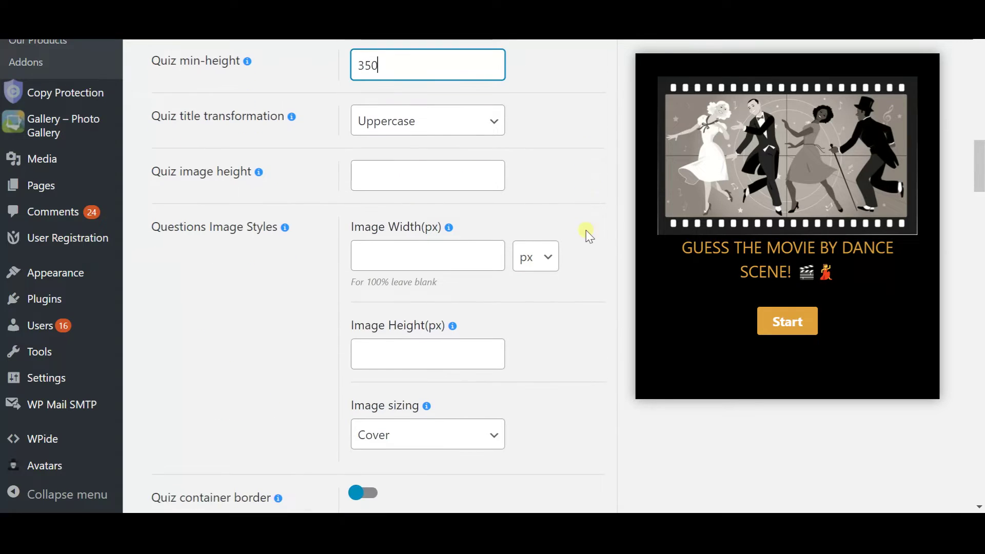
scroll(592, 241, down, 8)
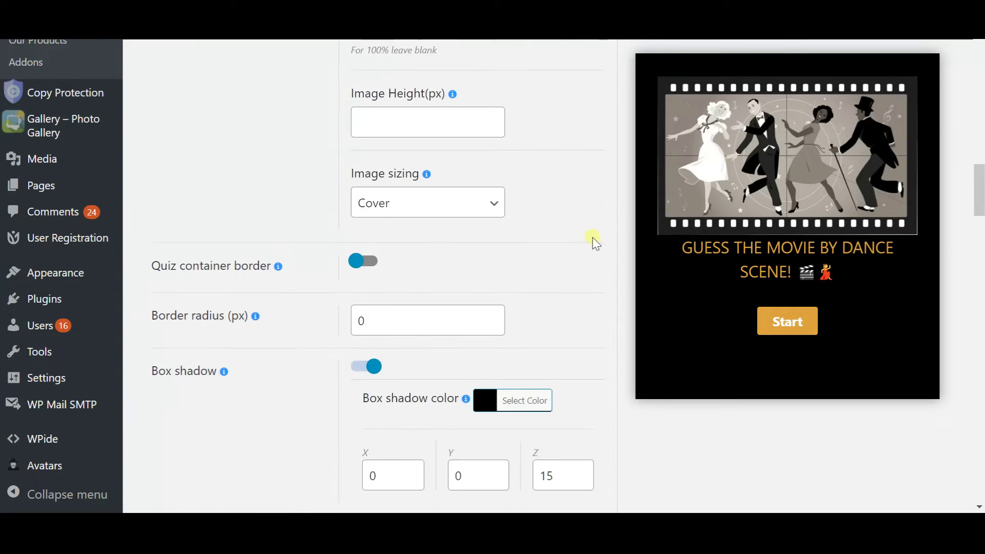
scroll(595, 245, down, 10)
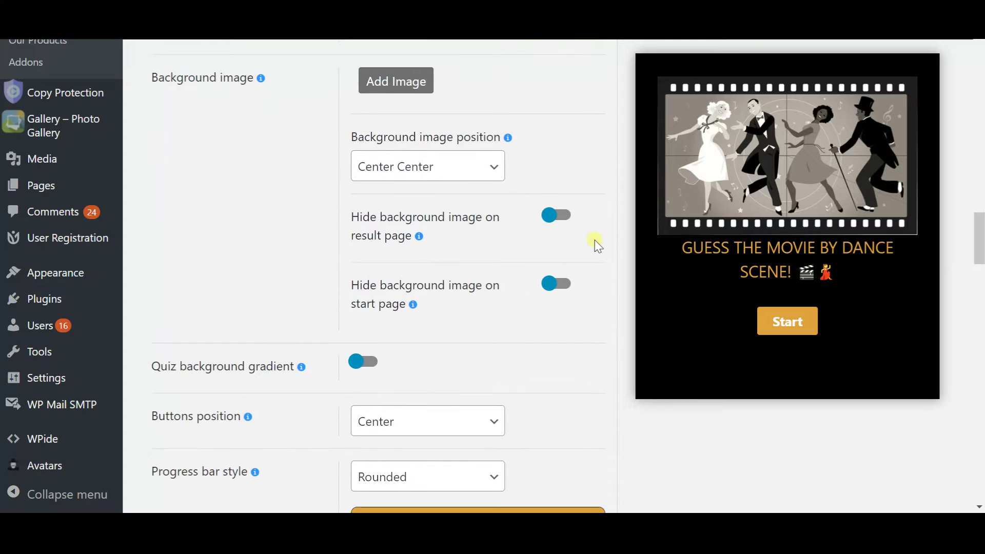
scroll(598, 245, down, 9)
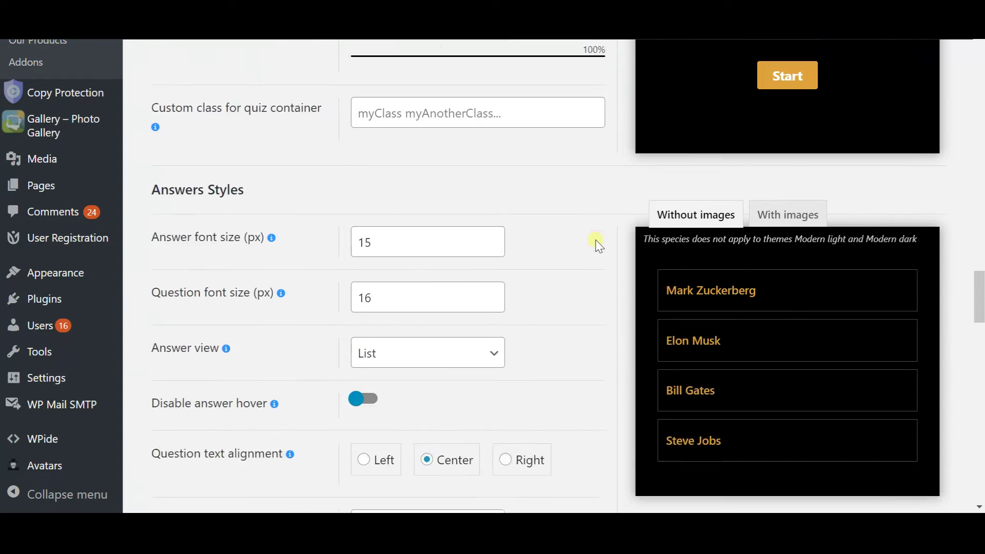
scroll(598, 245, down, 10)
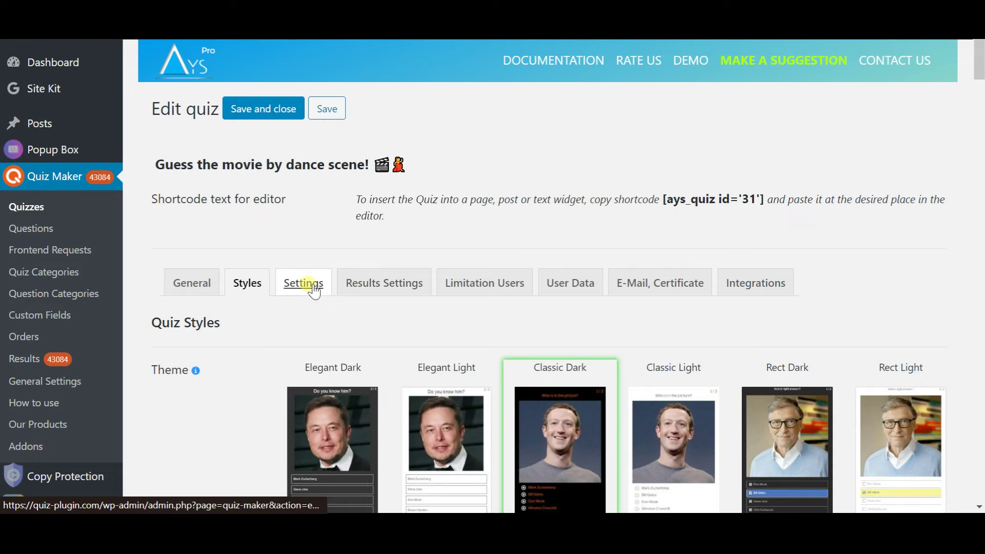
click(314, 286)
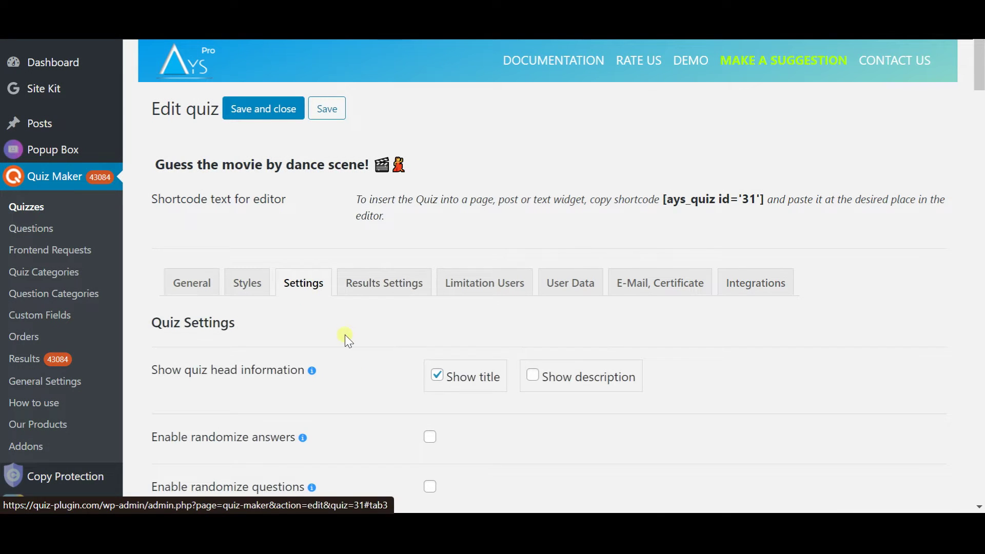
scroll(359, 333, down, 2)
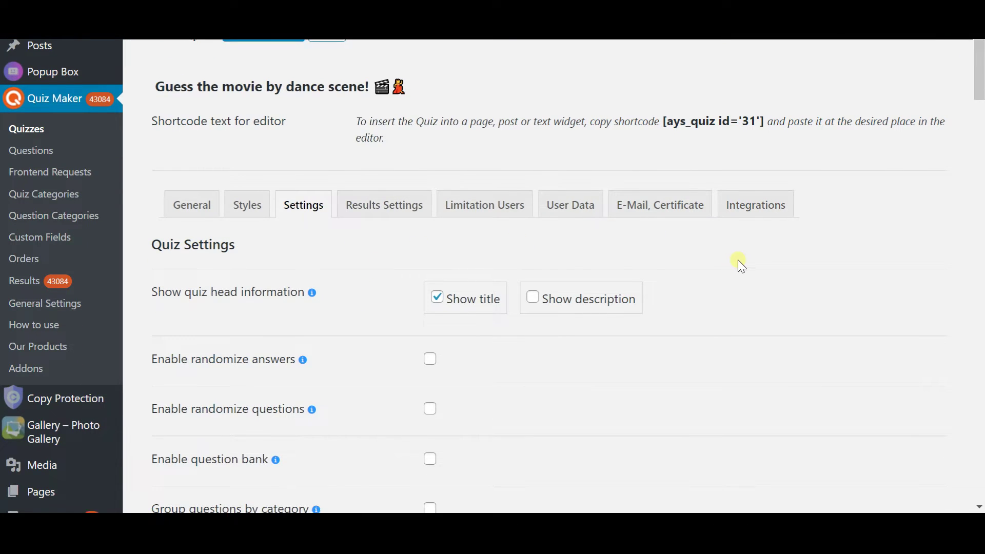
scroll(739, 259, down, 3)
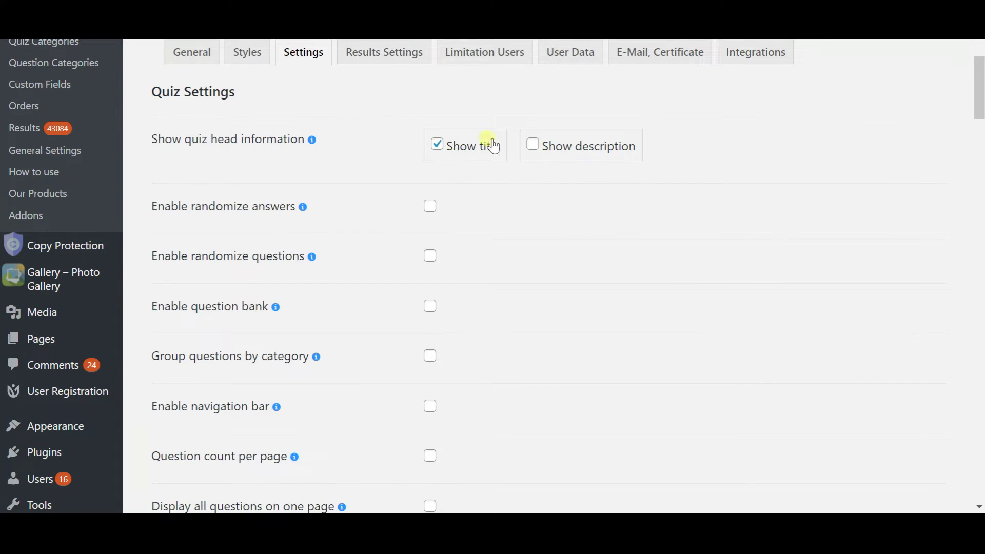
scroll(433, 164, down, 2)
scroll(439, 184, down, 2)
click(437, 159)
click(437, 159)
click(435, 157)
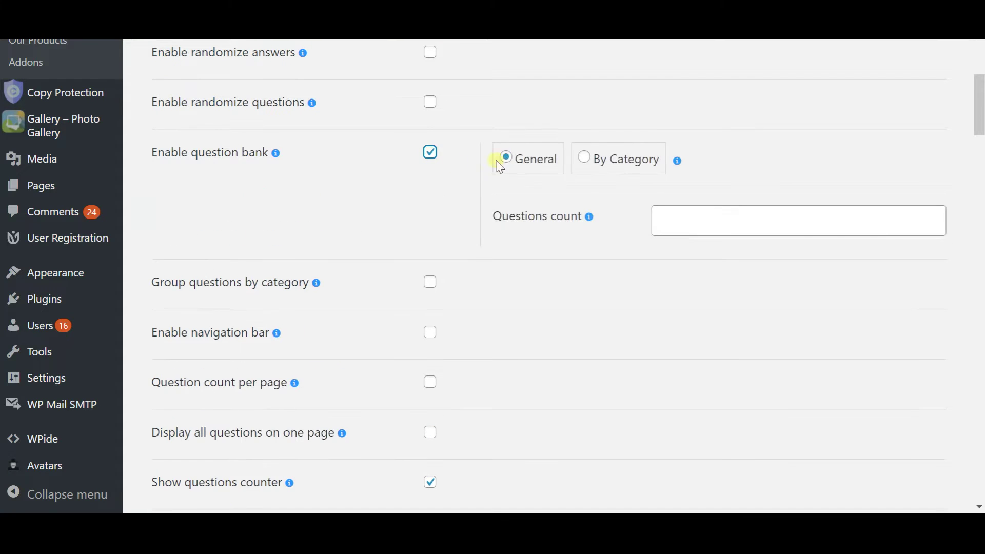
click(436, 159)
scroll(434, 154, down, 1)
click(434, 128)
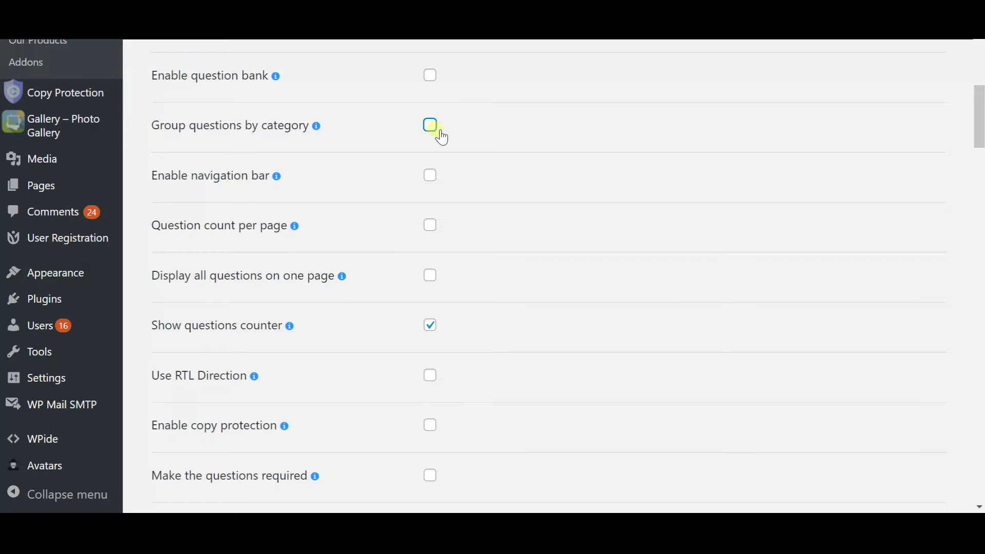
scroll(441, 137, down, 2)
scroll(442, 144, down, 1)
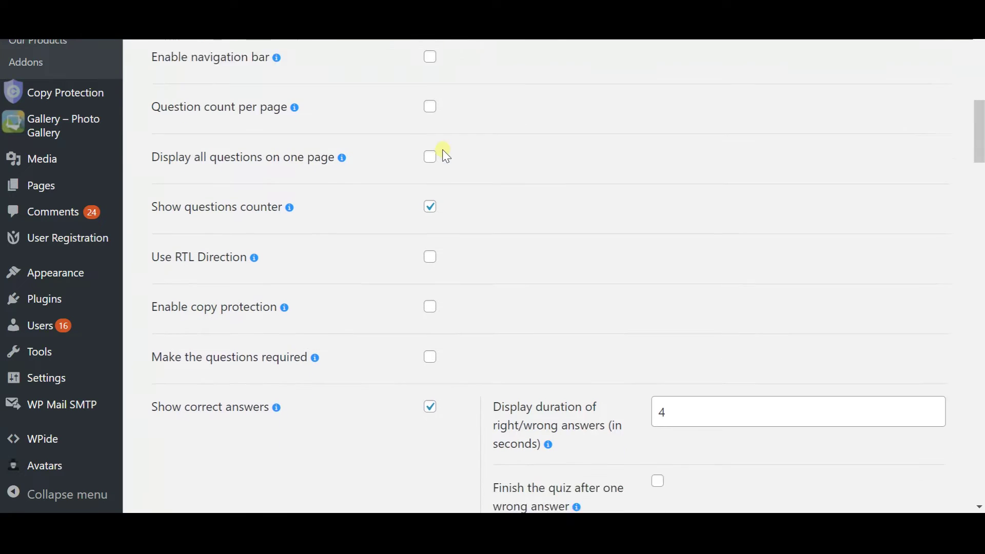
scroll(442, 151, down, 1)
scroll(442, 154, down, 2)
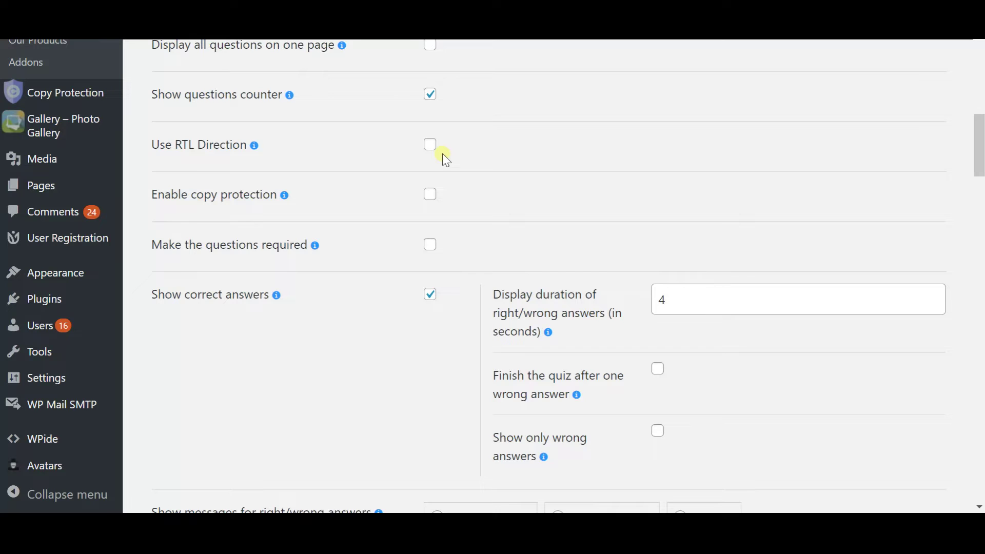
scroll(466, 174, up, 2)
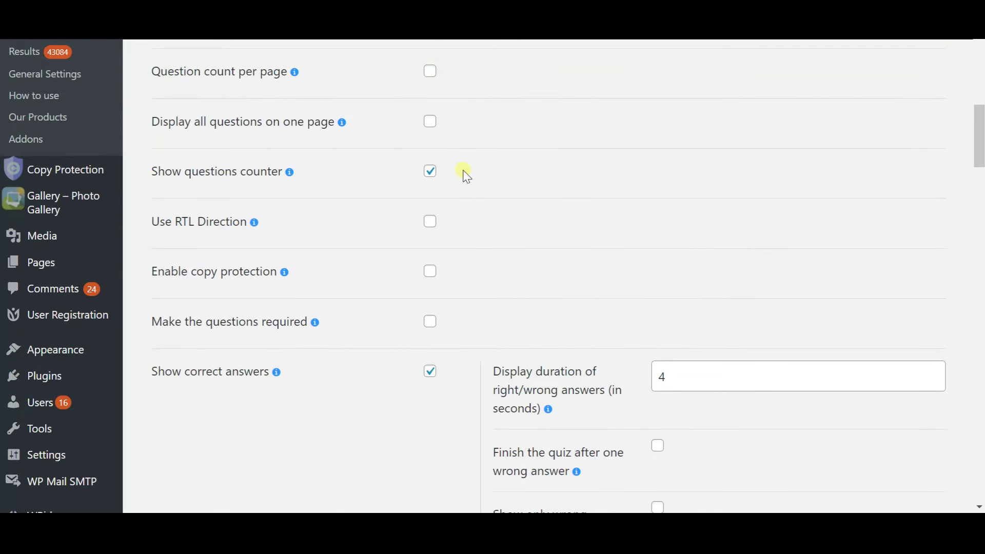
scroll(466, 176, down, 5)
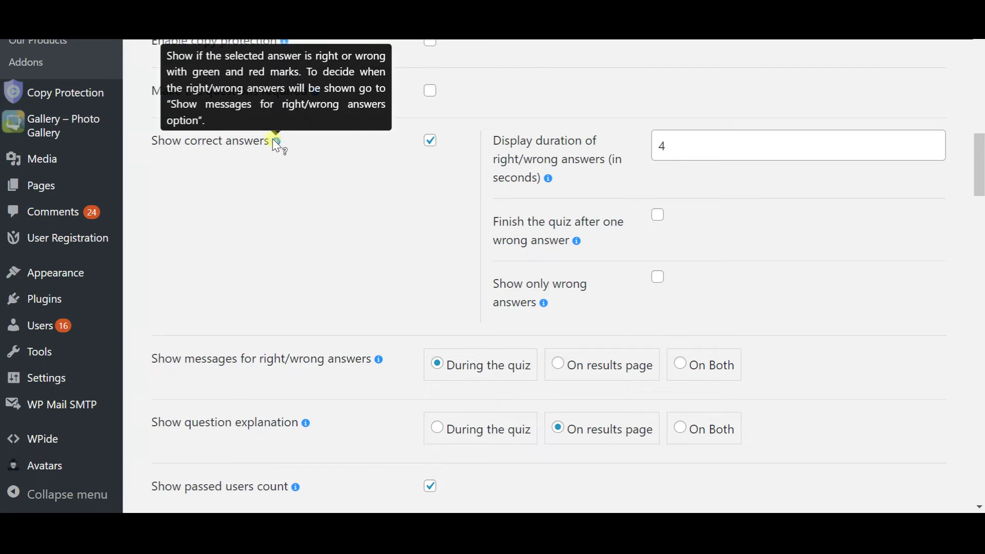
scroll(417, 201, down, 3)
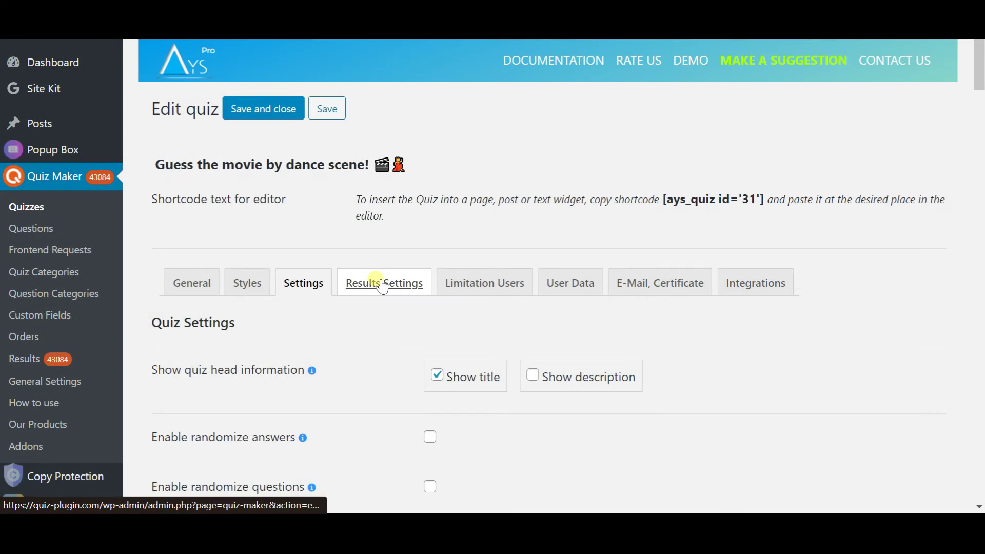
click(382, 284)
Step: Turn Redirect after submission on, try the redirect URL field, then turn it back off
scroll(376, 281, down, 2)
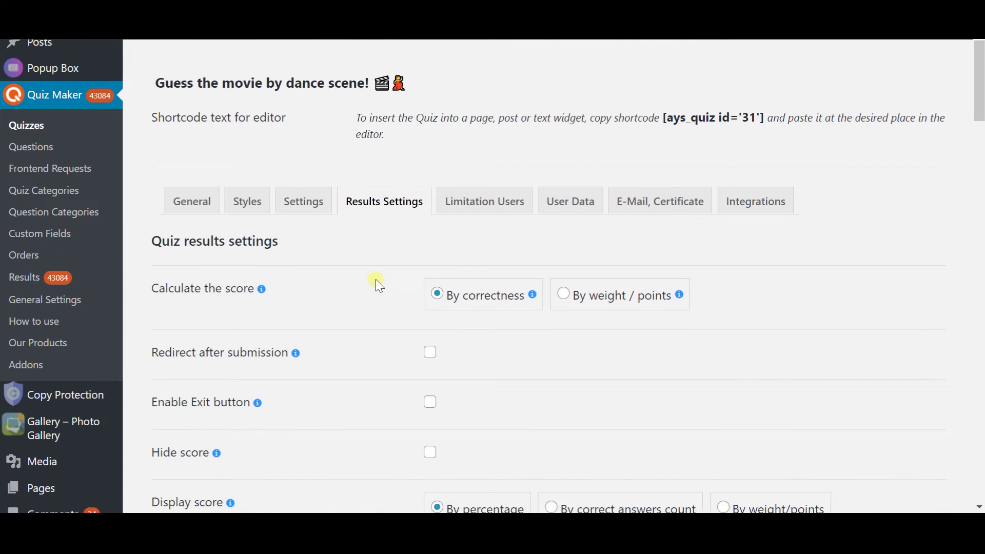
scroll(376, 280, down, 1)
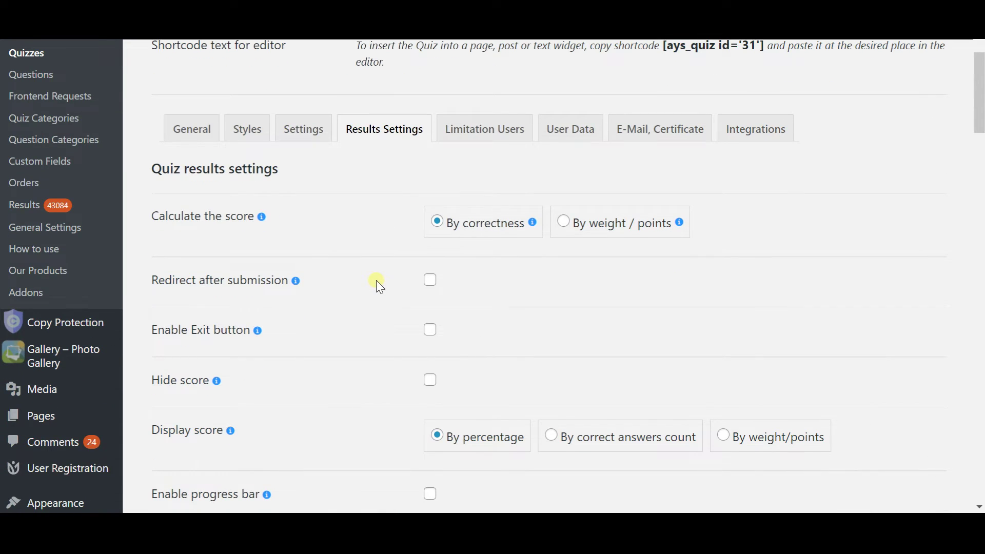
scroll(376, 280, down, 1)
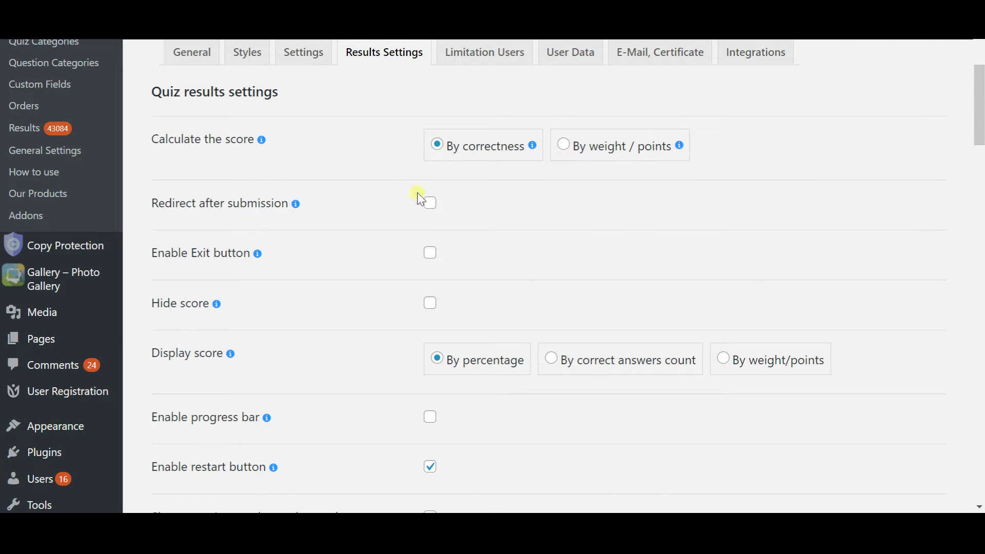
click(431, 203)
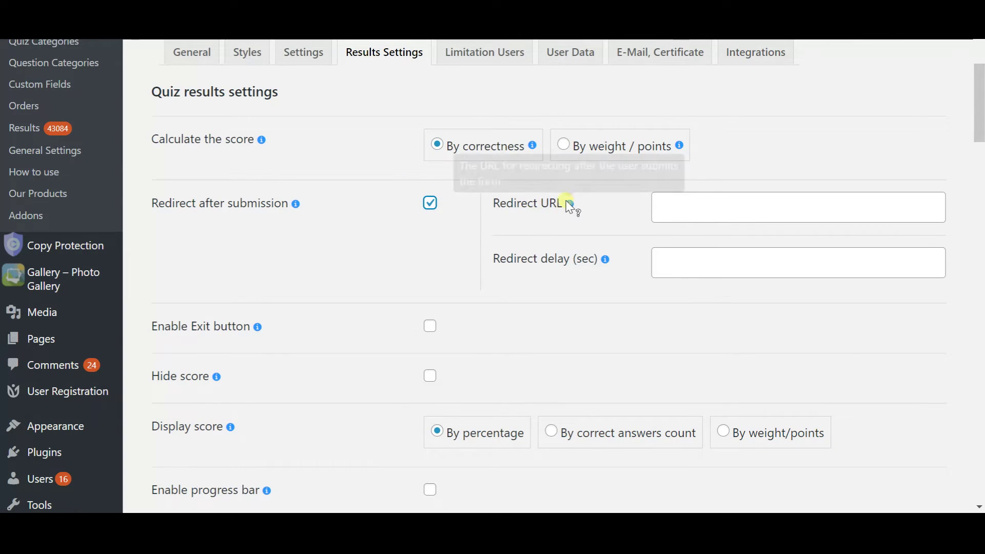
mouse_move(607, 262)
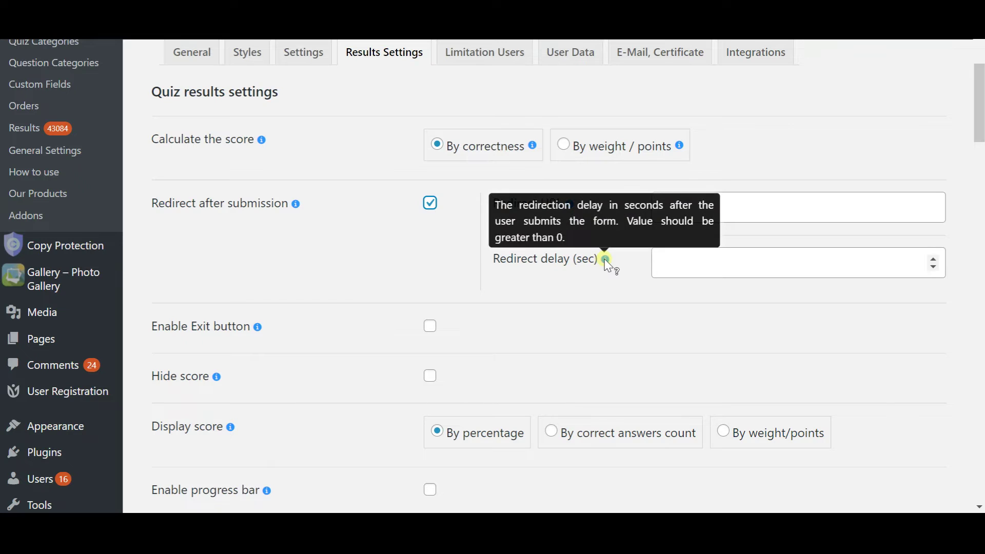
click(693, 206)
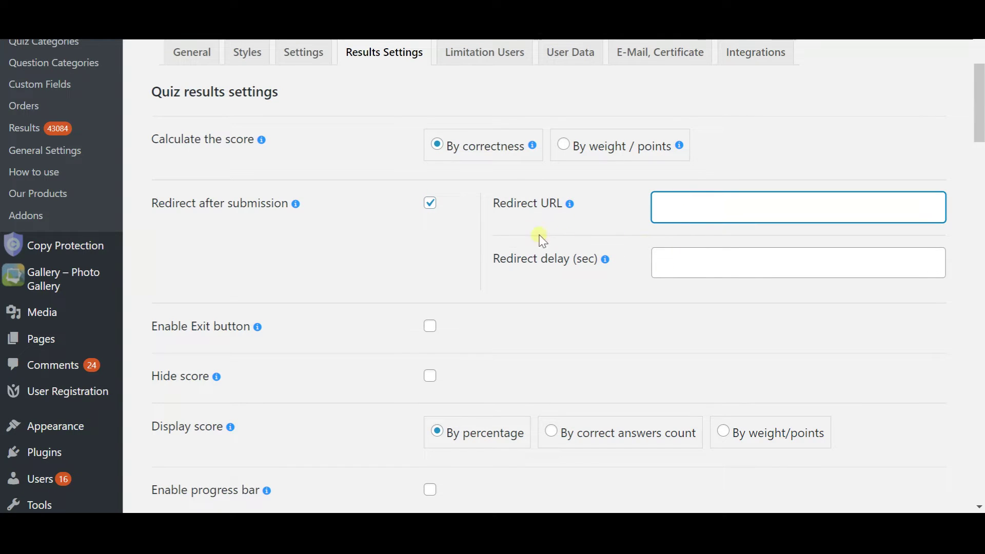
click(436, 204)
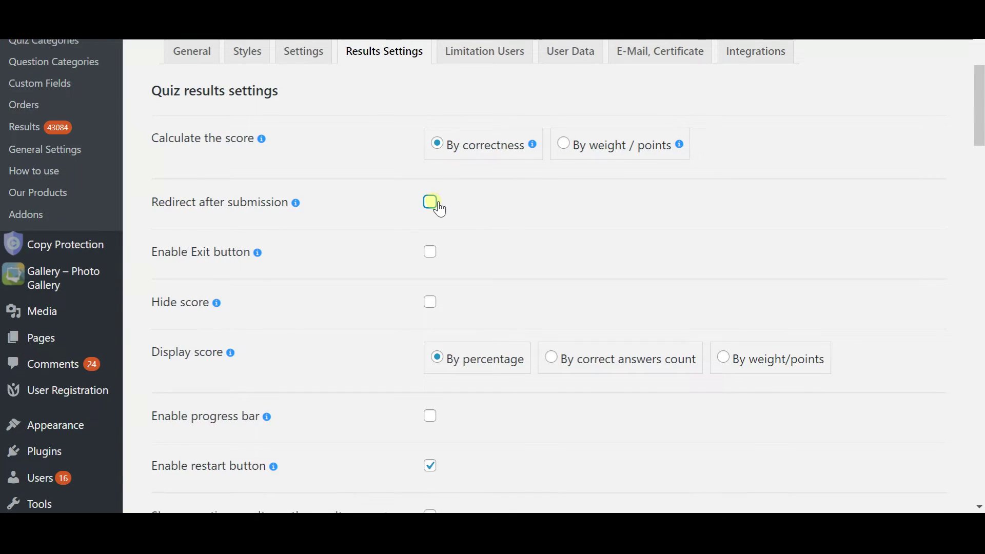
Step: Try Hide score and the correct-answers display, leaving the score shown by percentage
scroll(435, 203, down, 1)
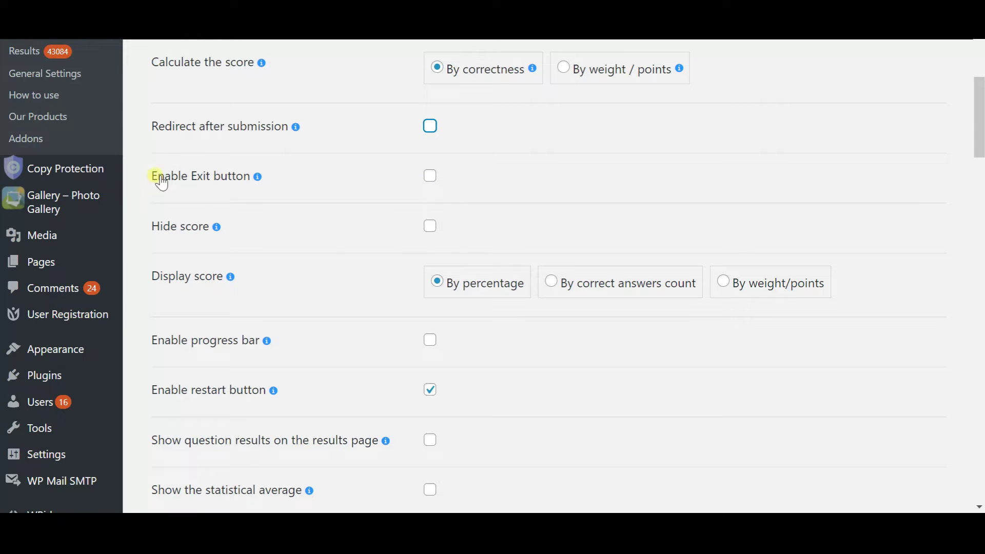
scroll(434, 190, down, 1)
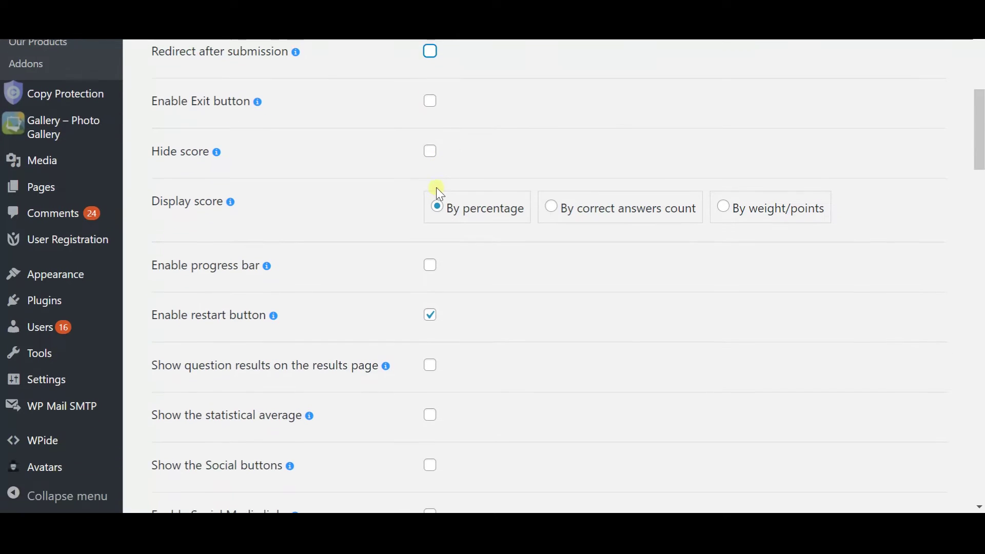
click(430, 150)
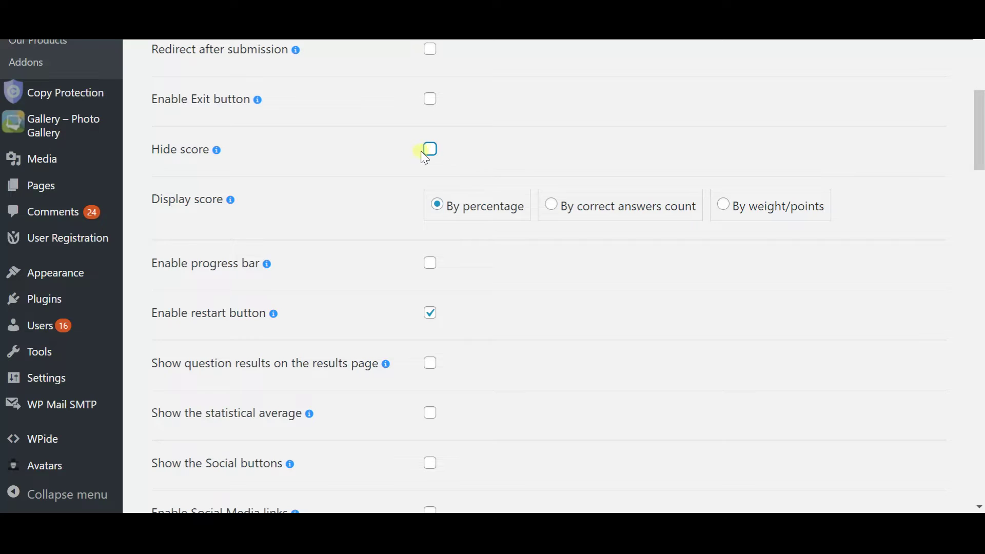
scroll(395, 151, down, 1)
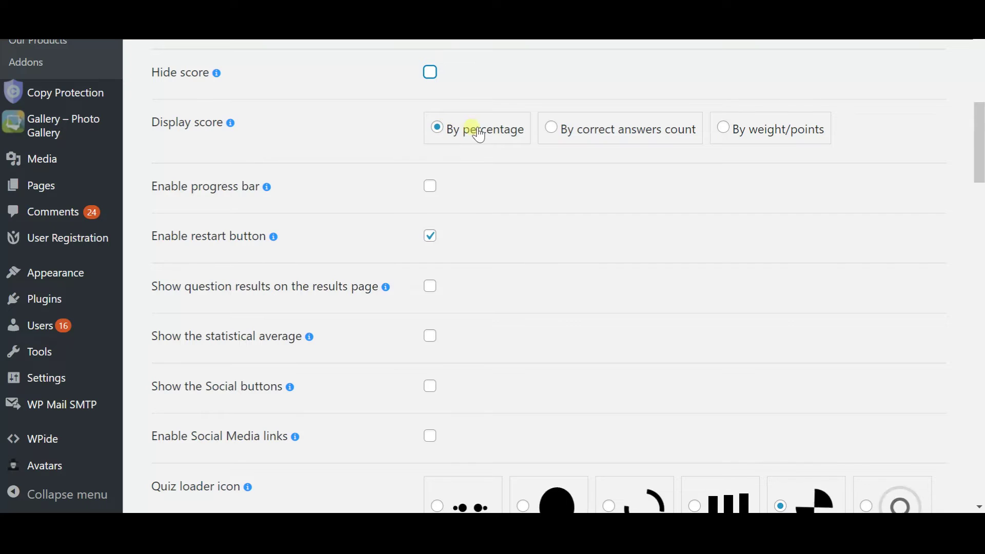
click(550, 128)
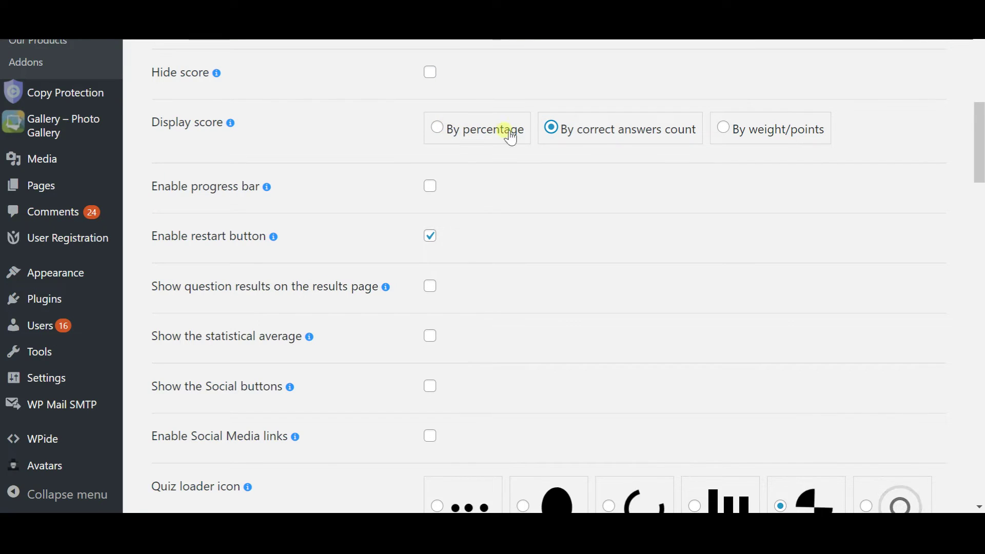
click(734, 133)
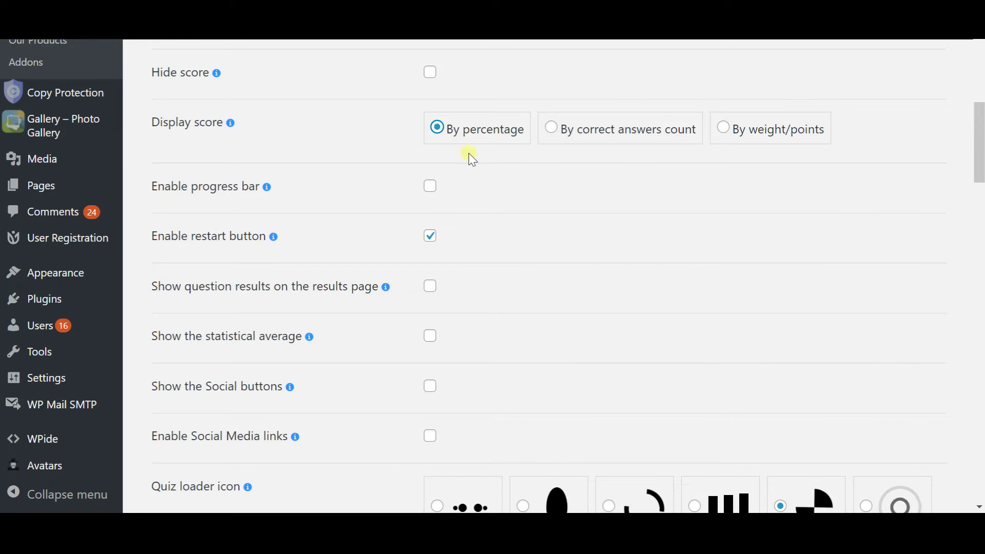
Step: Scroll through the remaining results settings: restart button, result message and pass score 0
scroll(477, 176, down, 2)
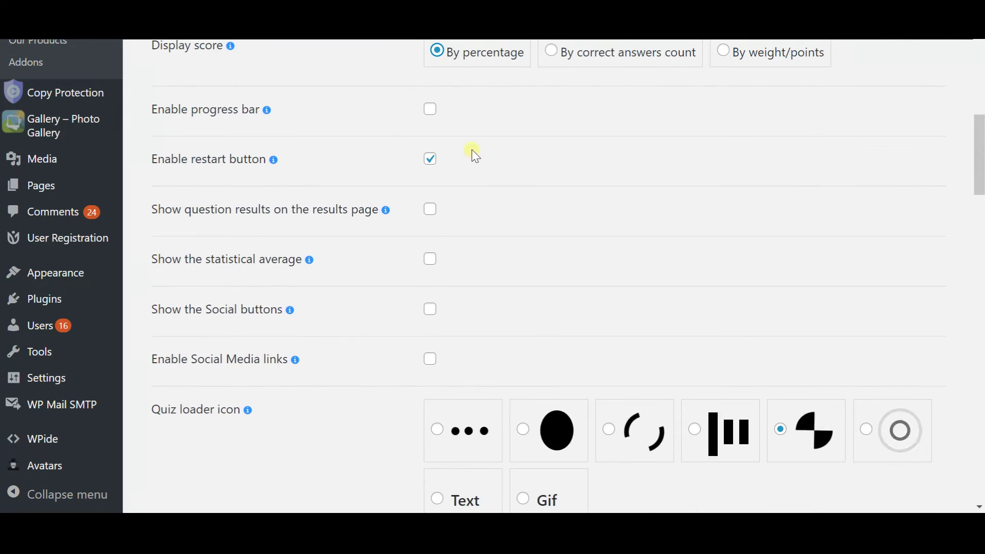
scroll(471, 117, down, 2)
scroll(478, 125, down, 2)
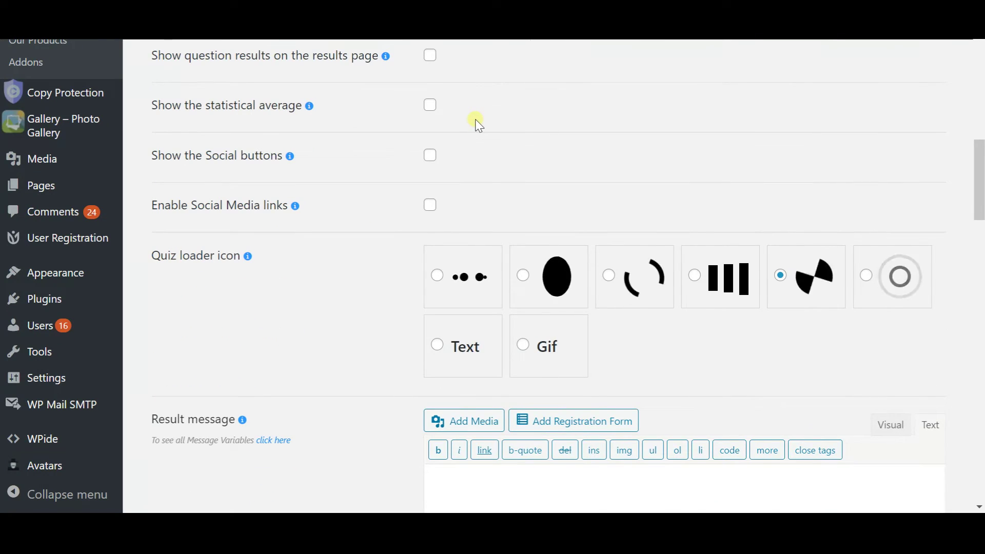
scroll(479, 125, down, 3)
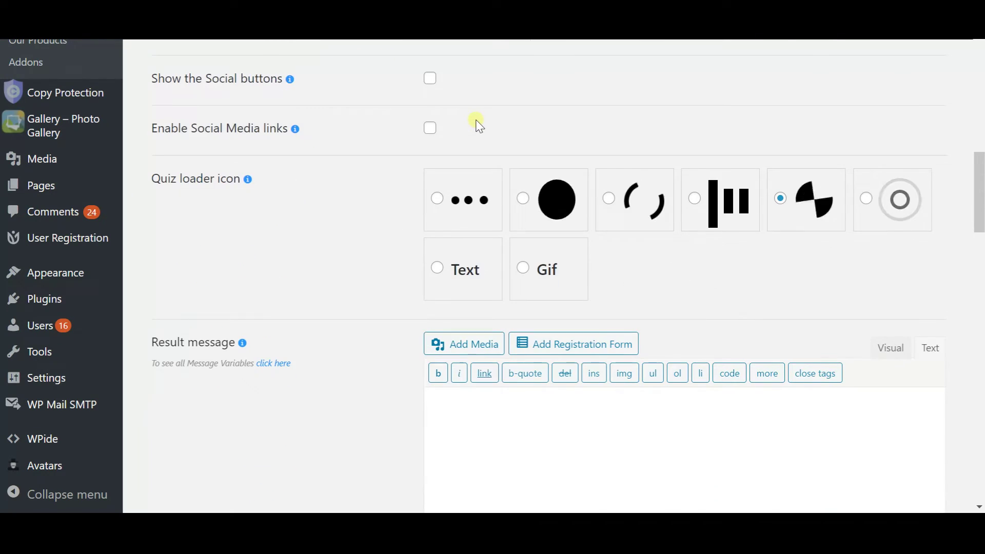
scroll(479, 126, down, 1)
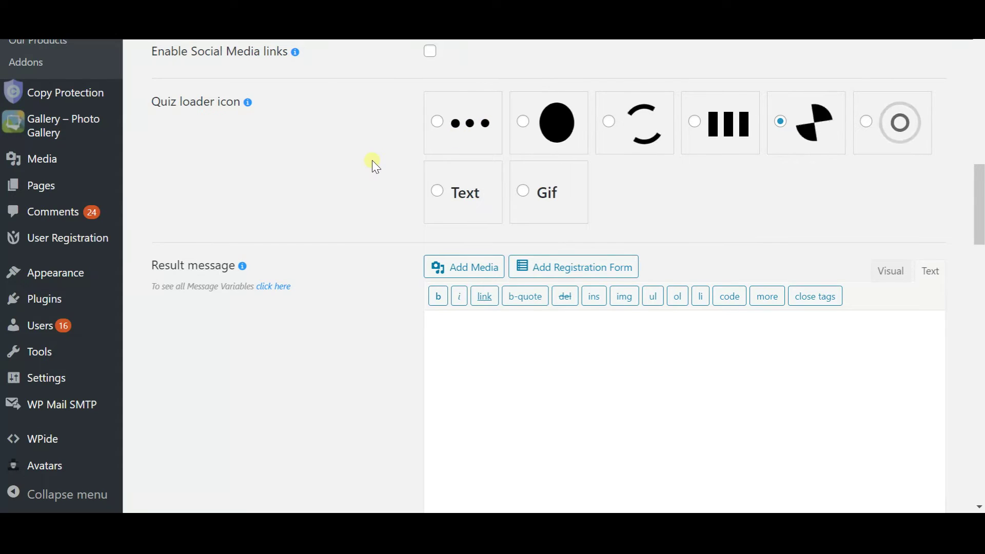
scroll(373, 165, down, 2)
scroll(374, 165, down, 2)
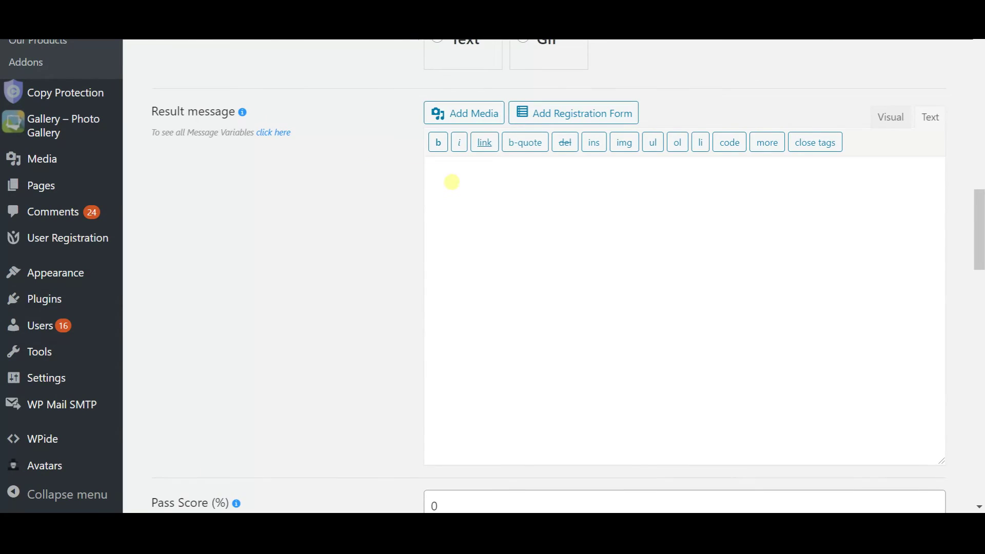
scroll(450, 180, down, 6)
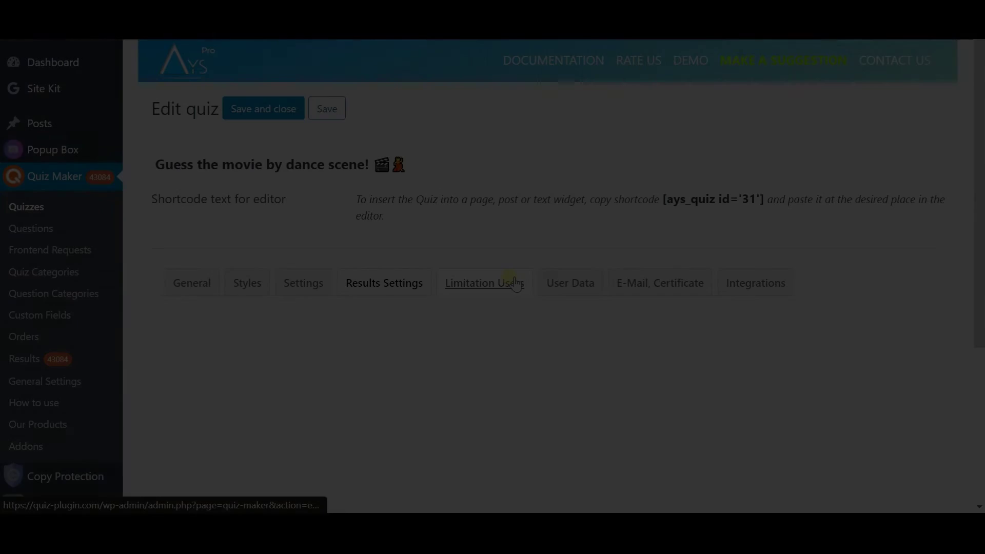
Step: Toggle the attempts limit, logged-in-only and quiz password options on and off, leaving all unticked
scroll(498, 334, down, 3)
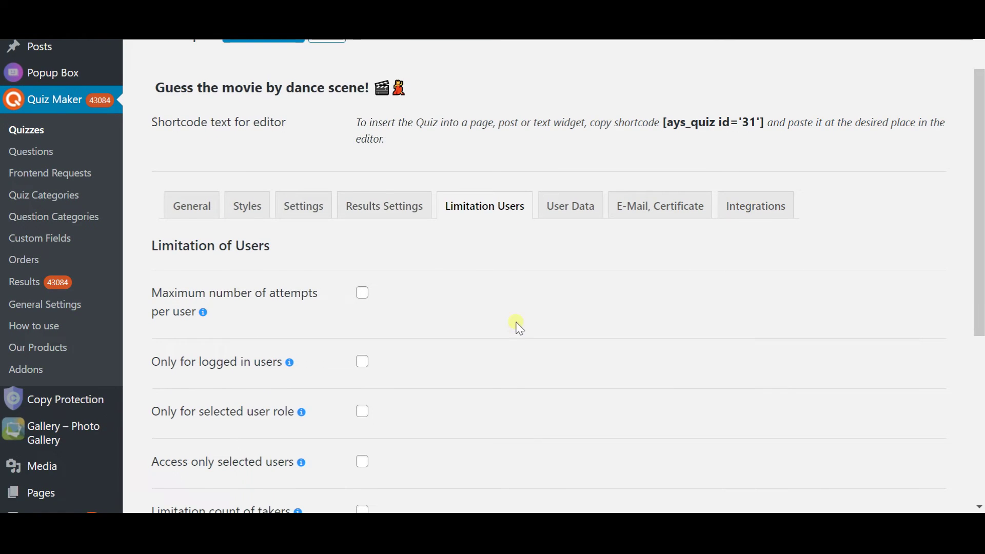
scroll(482, 234, down, 2)
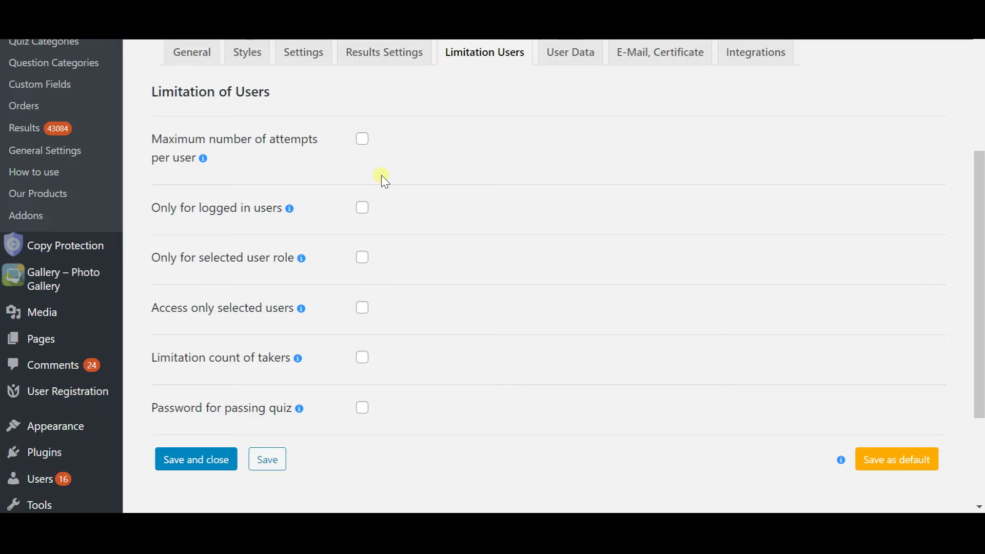
scroll(383, 177, down, 2)
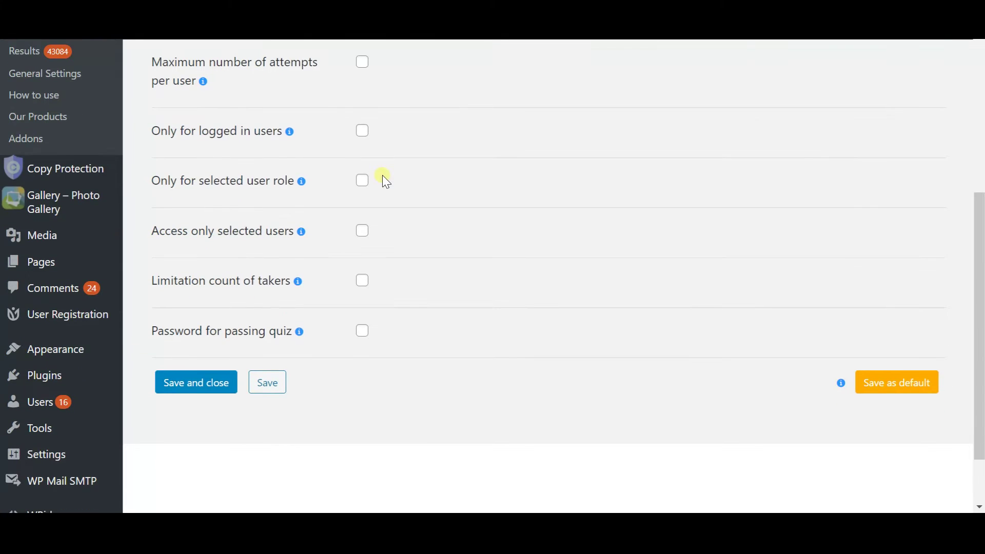
click(361, 69)
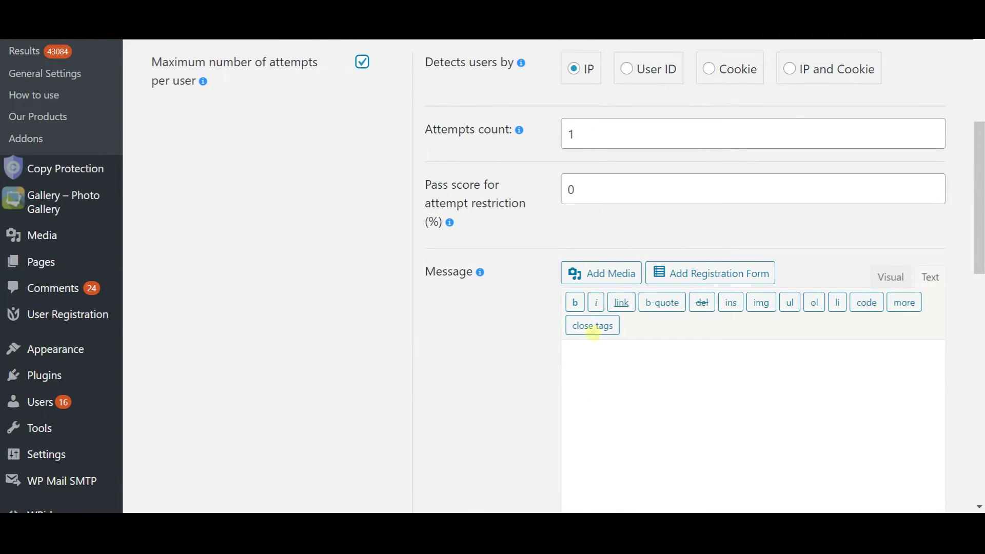
click(365, 66)
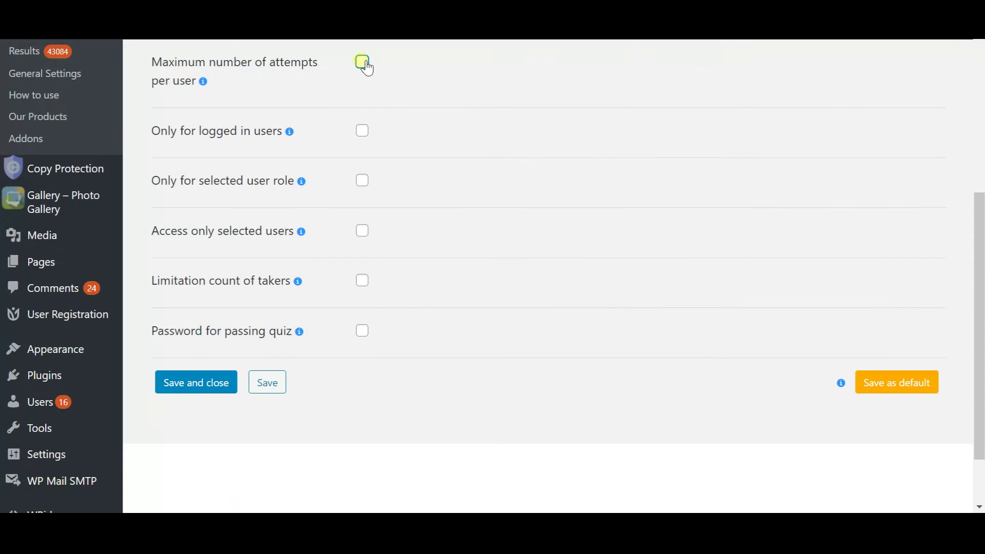
click(364, 133)
click(364, 132)
click(364, 332)
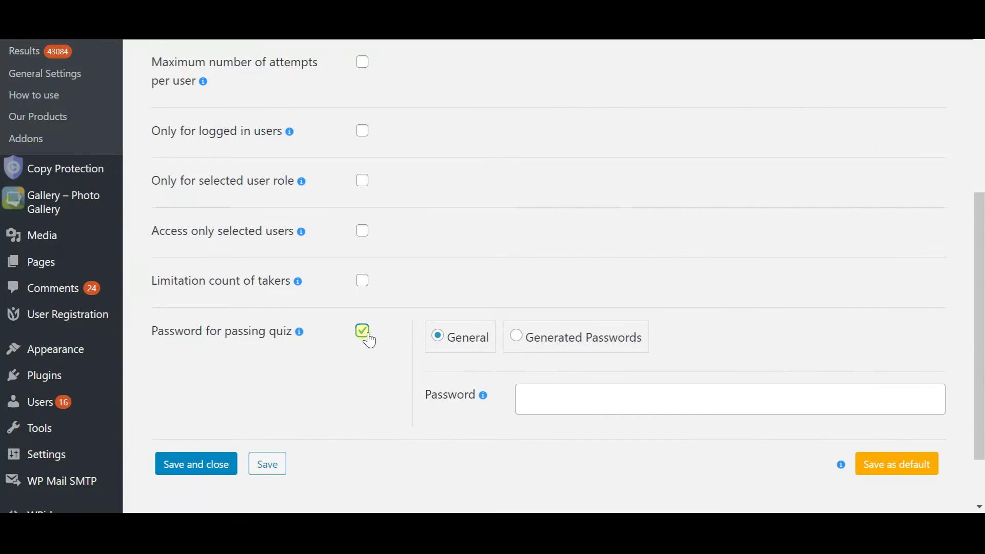
click(364, 332)
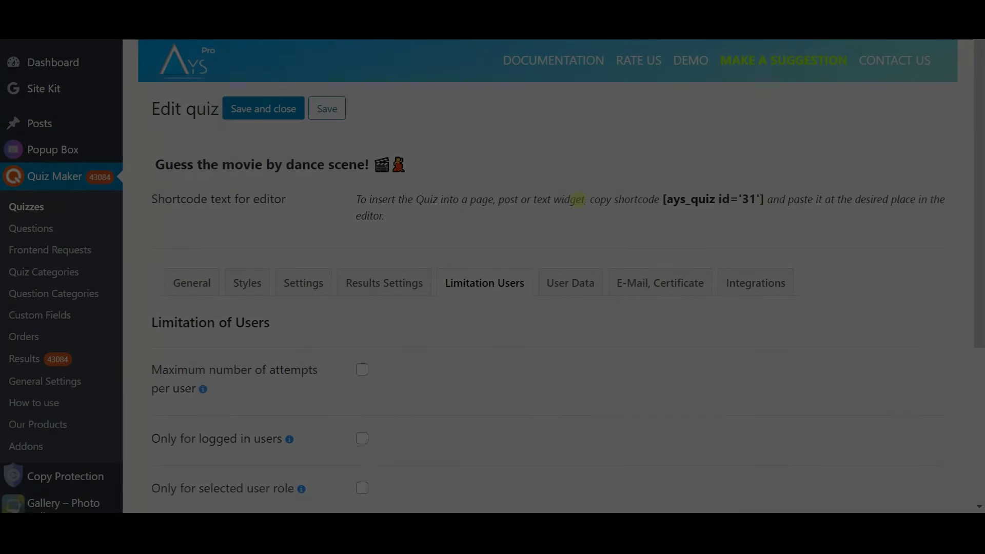
scroll(583, 238, down, 3)
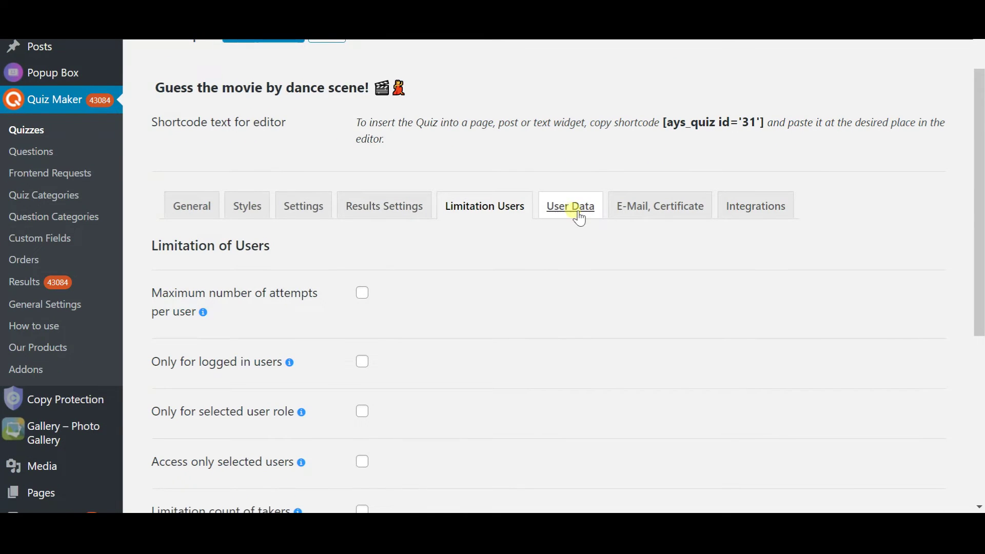
Step: Open the User Data tab and look over its options
click(578, 215)
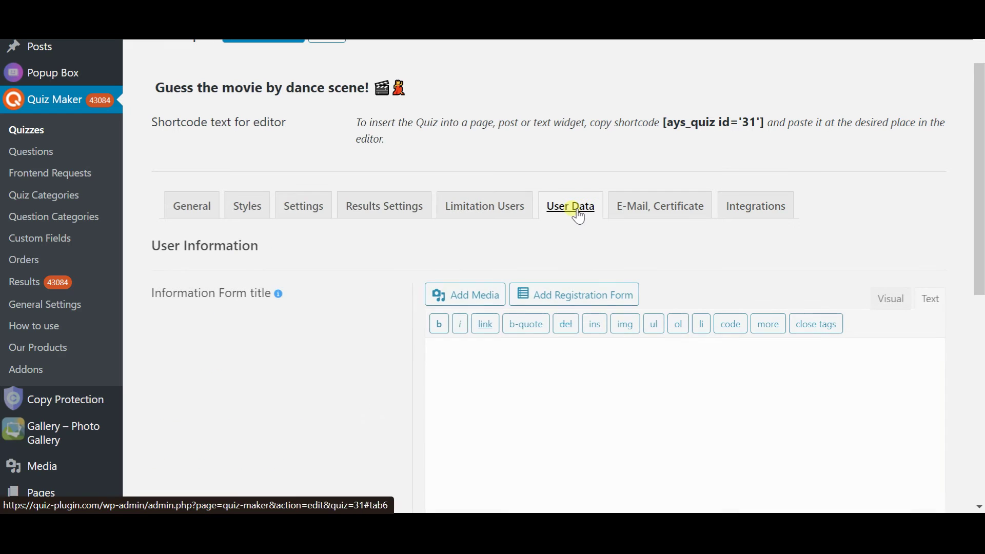
scroll(575, 255, down, 6)
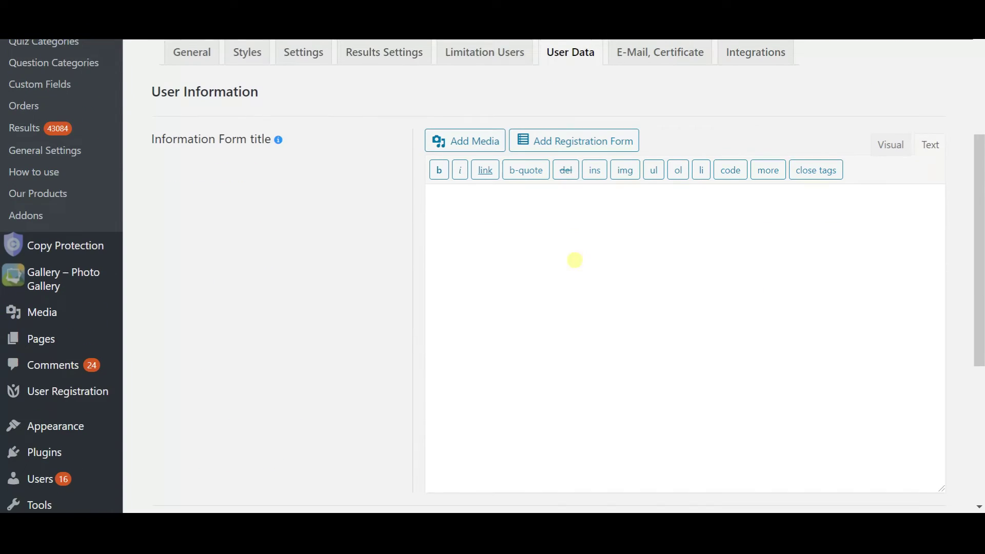
scroll(549, 252, down, 6)
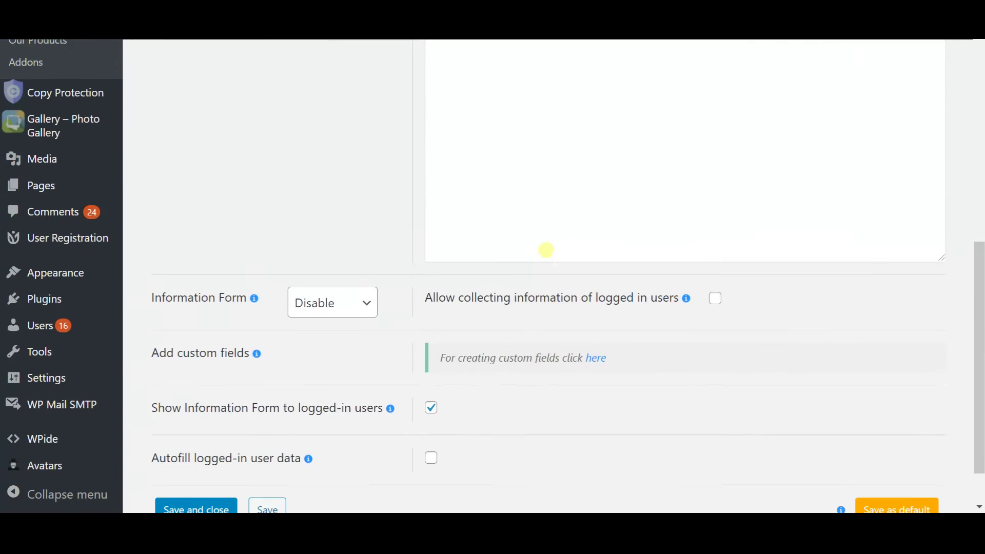
mouse_move(687, 242)
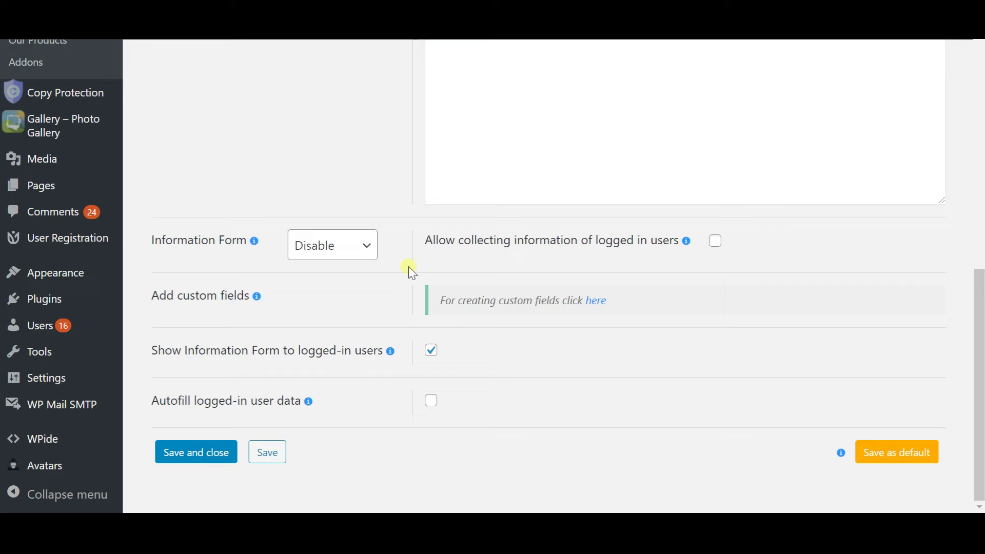
mouse_move(309, 402)
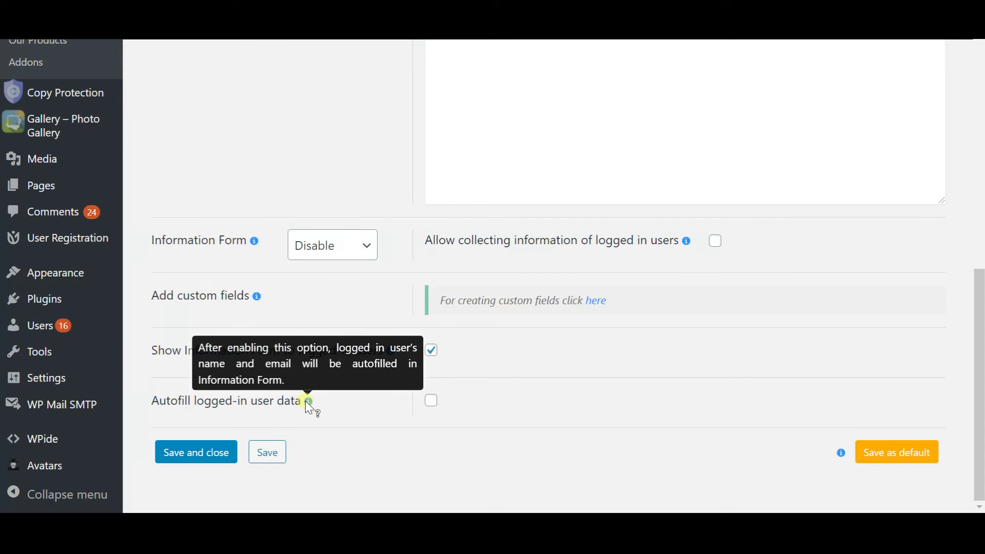
mouse_move(391, 351)
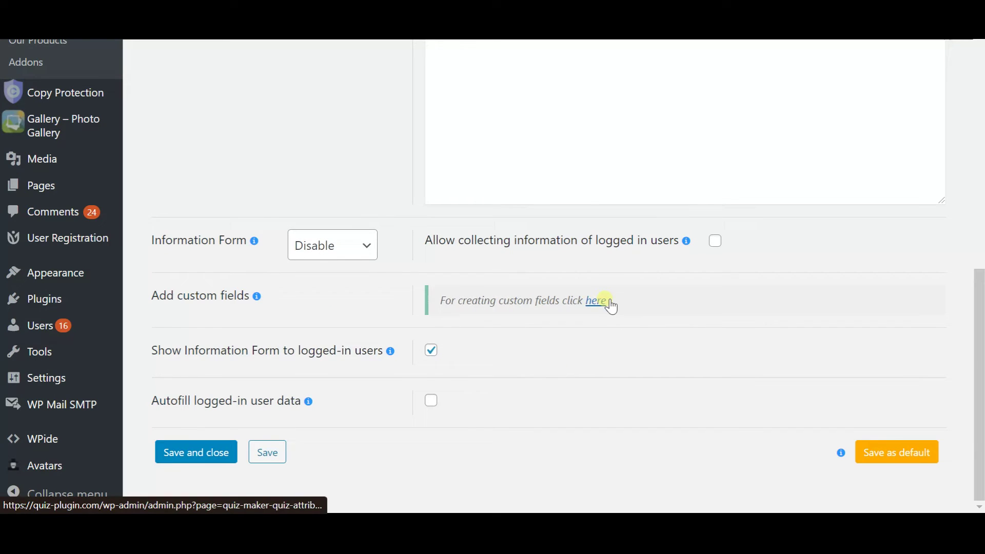
mouse_move(259, 296)
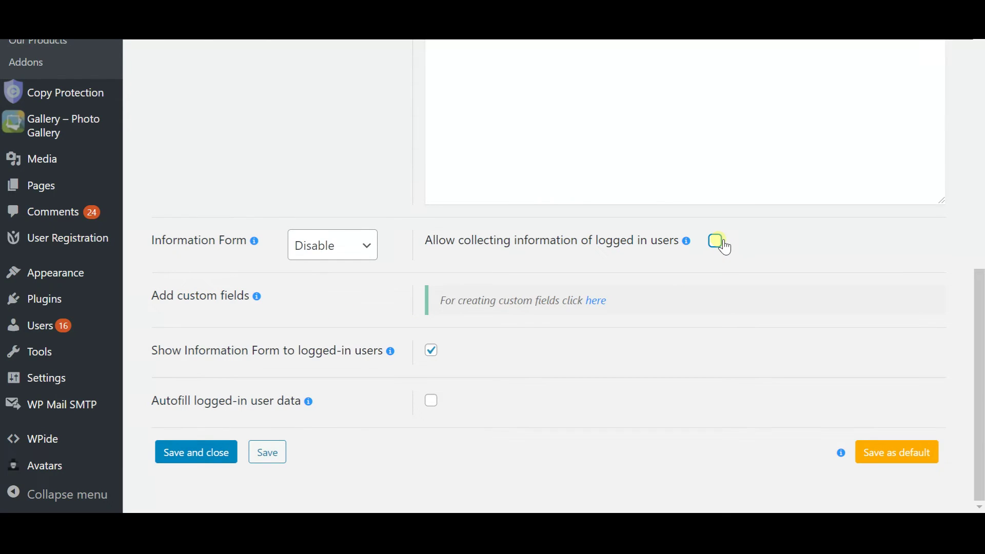
Step: Leave the Information Form set to Disable, then move to the E-Mail, Certificate tab
click(357, 254)
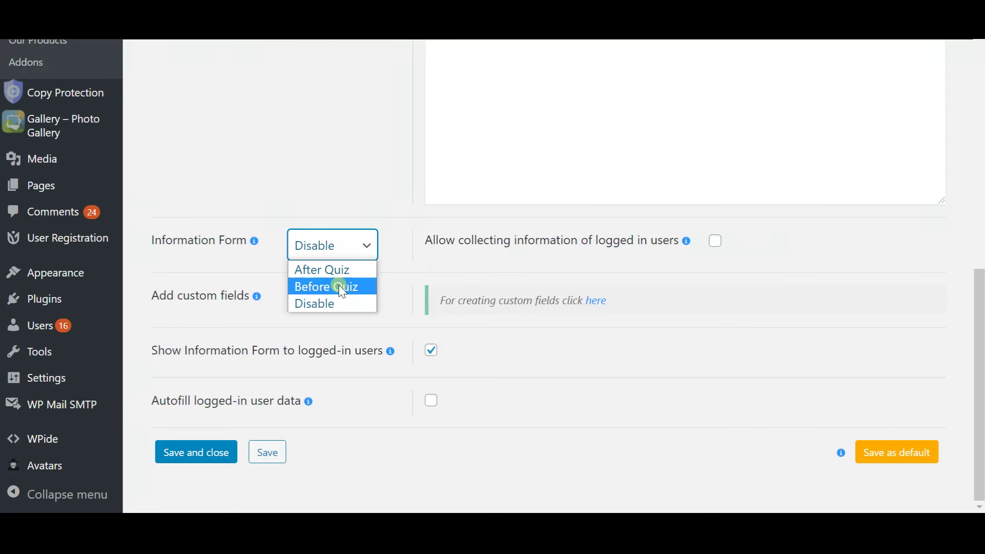
click(386, 178)
scroll(393, 202, up, 6)
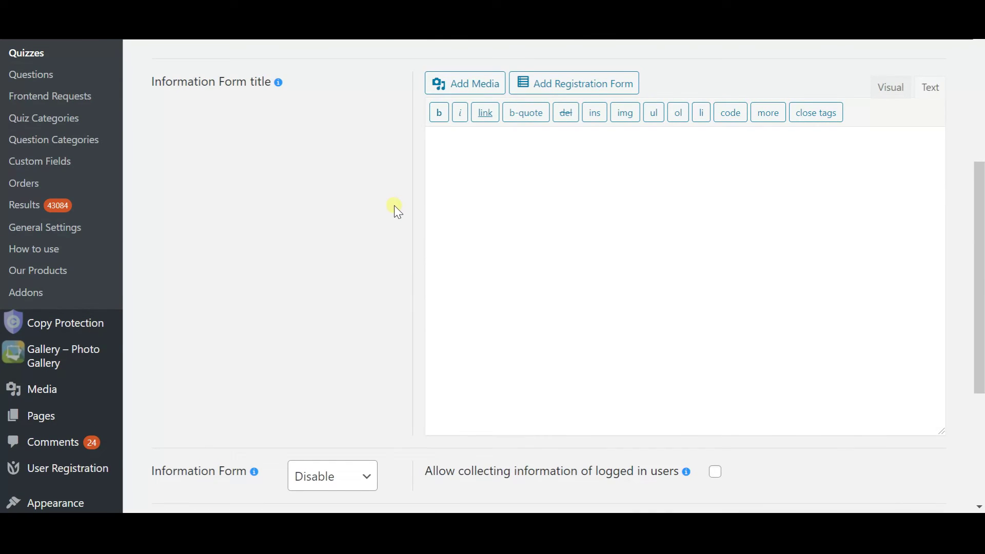
mouse_move(279, 160)
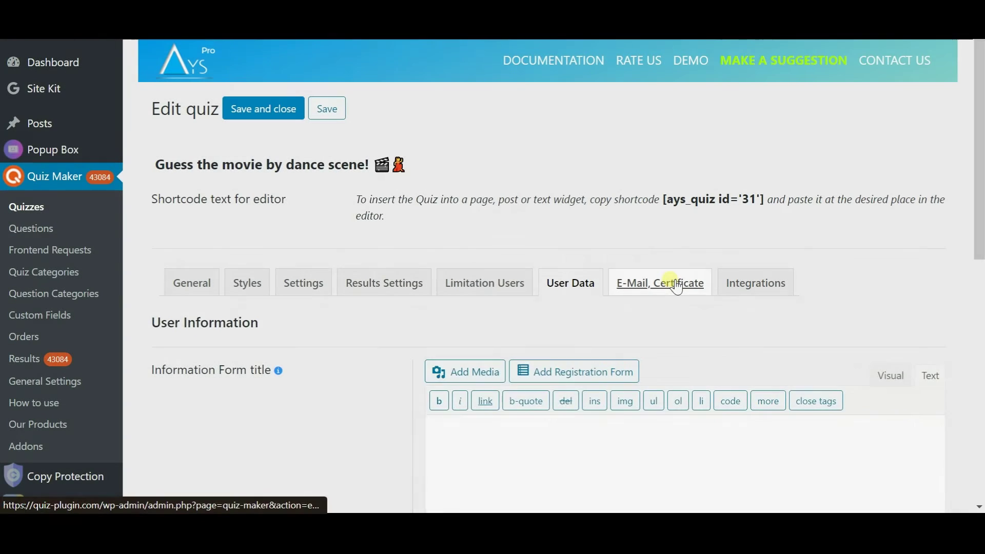
click(676, 286)
Step: Tick then untick 'Send email to user', leaving e-mail to the quiz taker off
scroll(672, 282, down, 3)
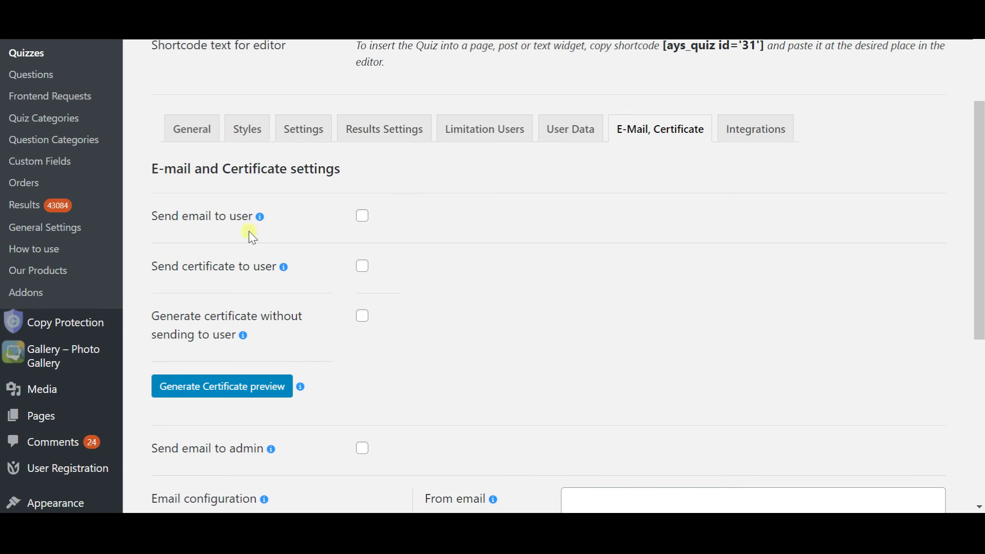
click(363, 216)
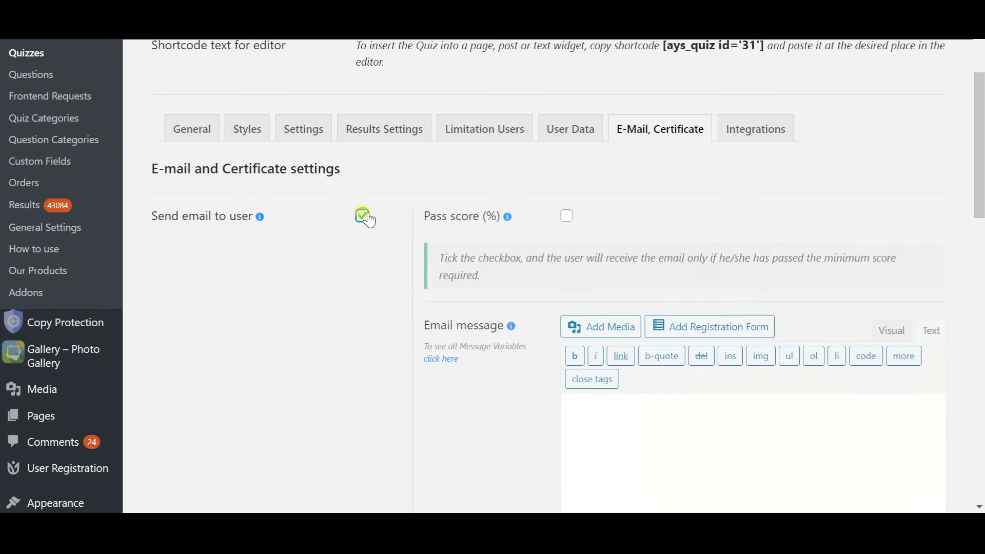
scroll(366, 215, down, 5)
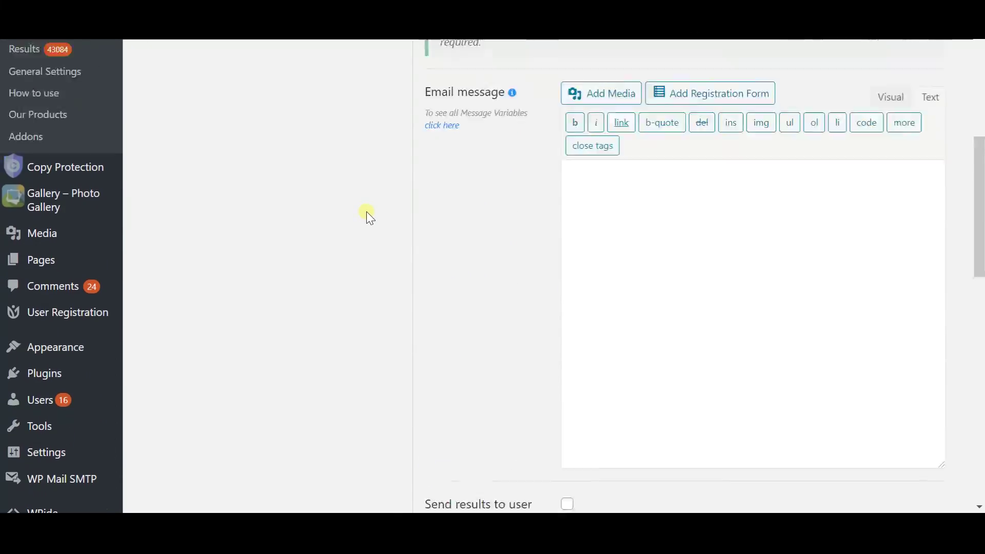
scroll(362, 210, up, 5)
click(362, 216)
scroll(369, 235, down, 5)
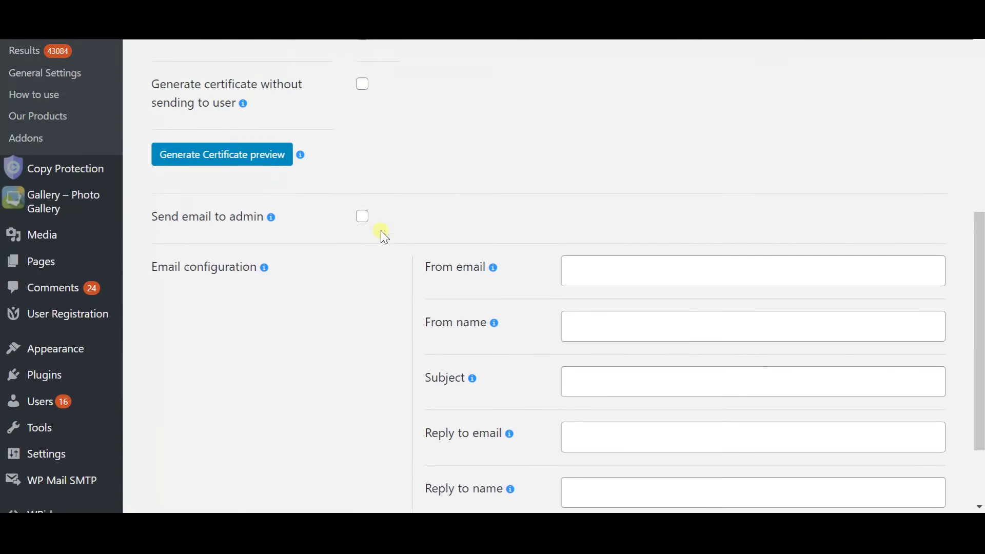
scroll(382, 229, down, 2)
scroll(349, 241, up, 2)
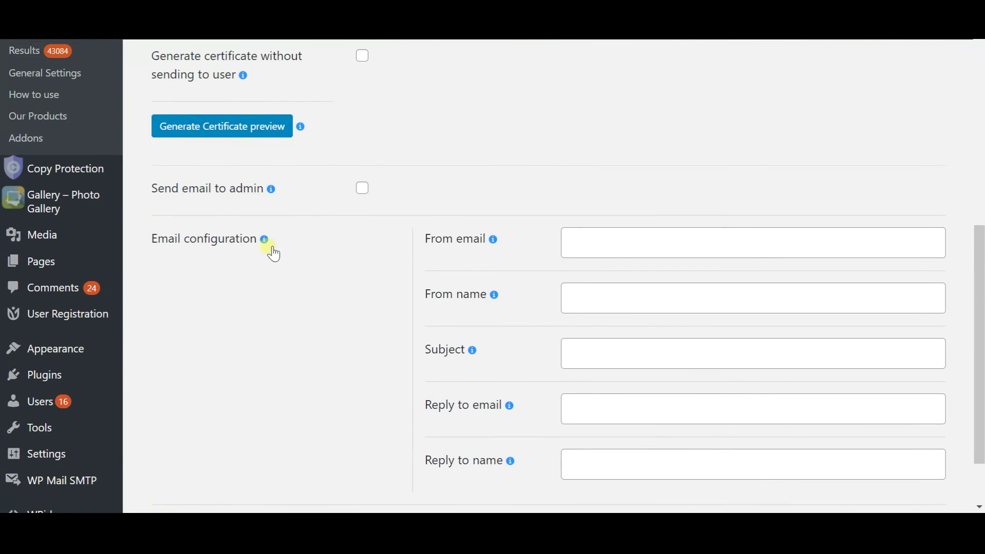
scroll(318, 265, up, 2)
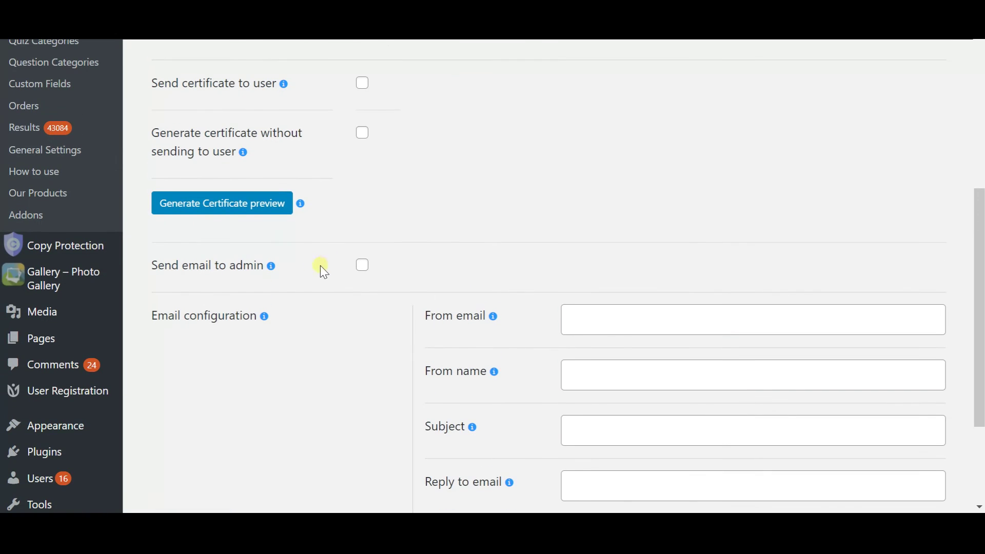
scroll(269, 269, down, 3)
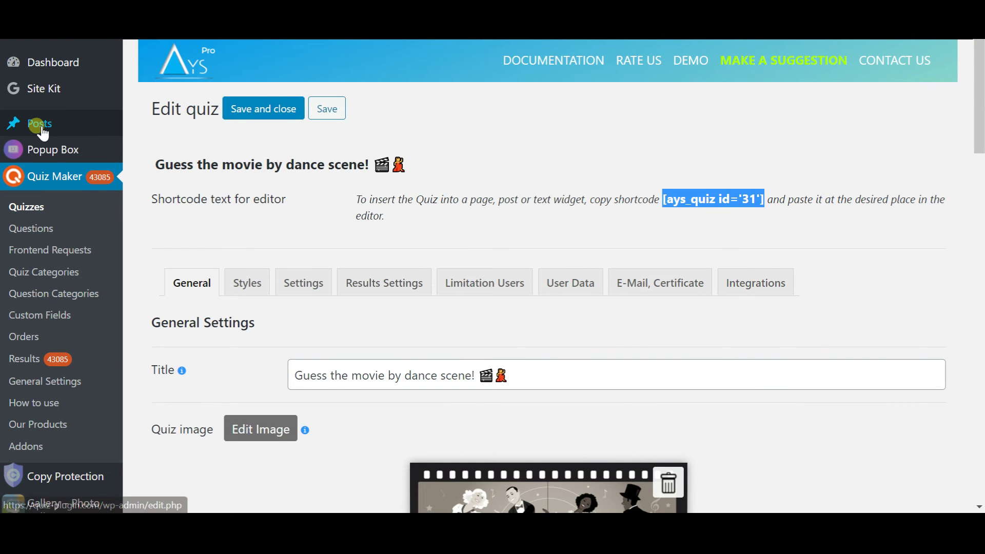
Step: Go to the site's Posts and open the post categories list
click(43, 133)
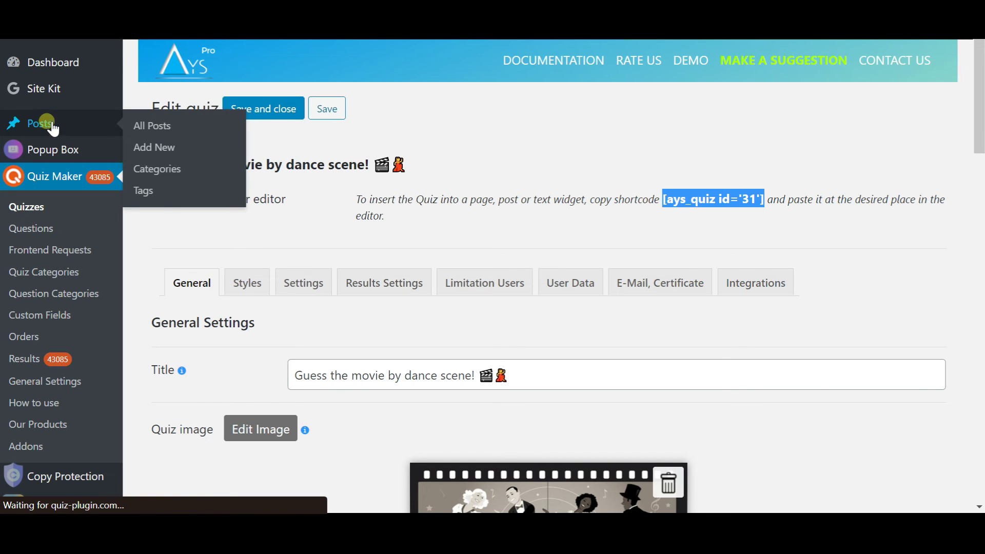
click(163, 167)
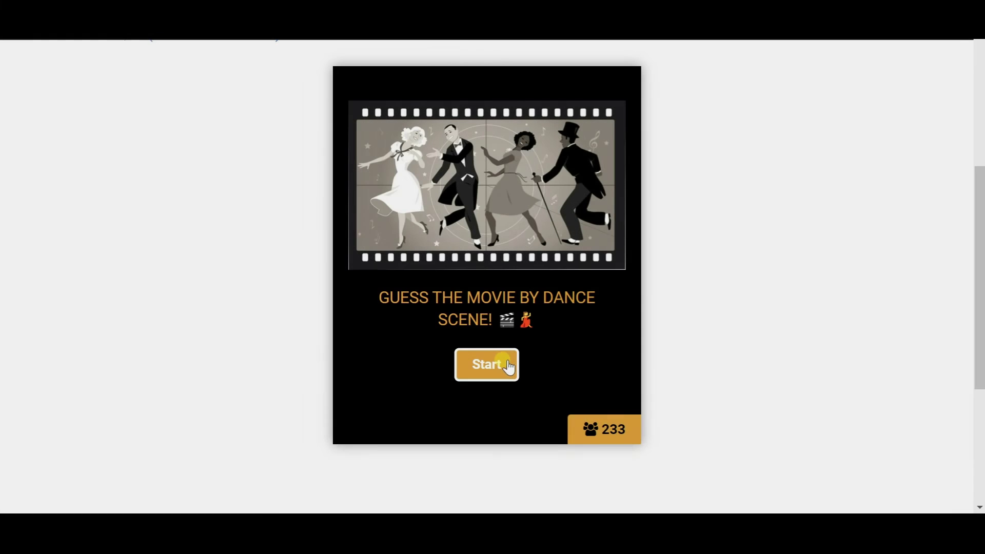
Step: Begin the 'Guess the movie by dance scene!' quiz, play question 1's clip muted, and choose The Mask of Zorro
click(508, 365)
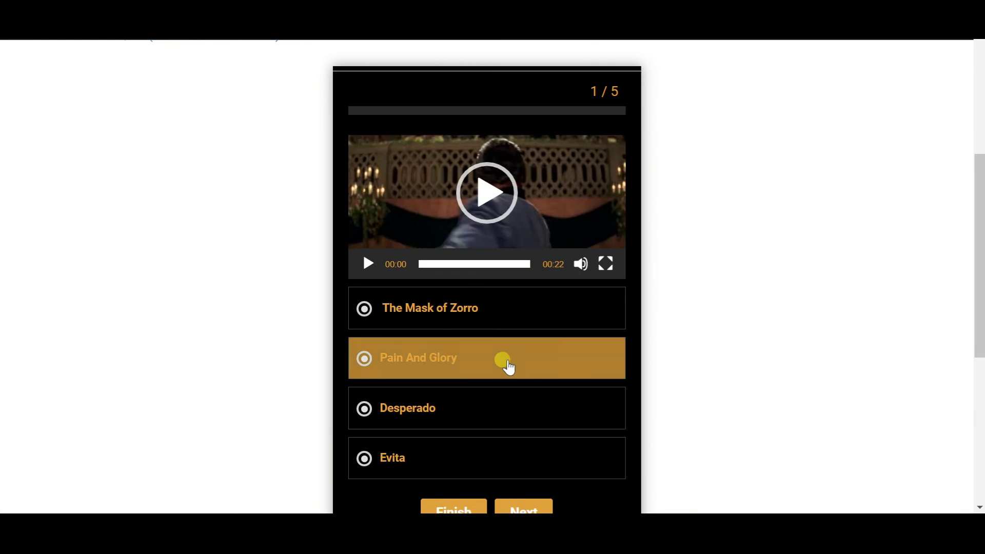
scroll(516, 352, down, 2)
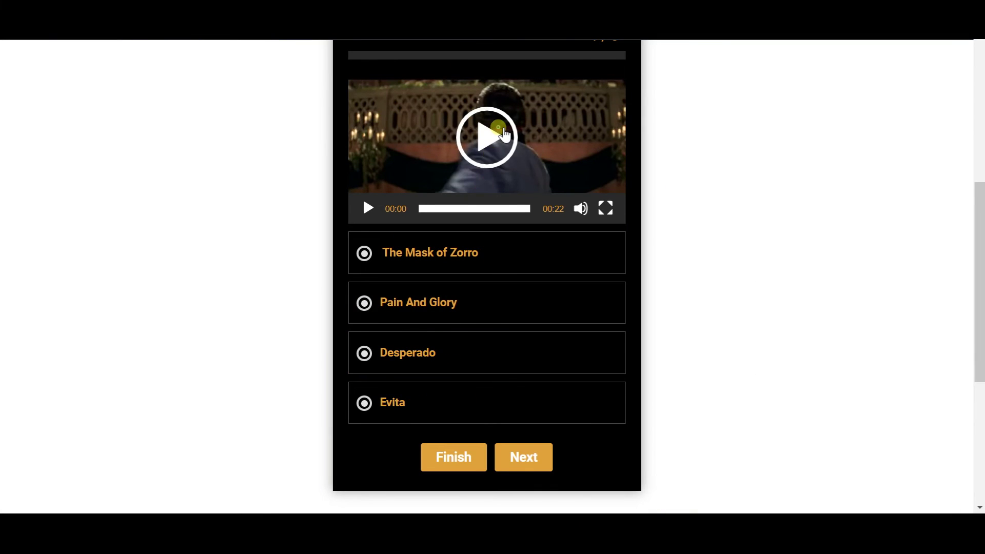
click(504, 134)
click(583, 207)
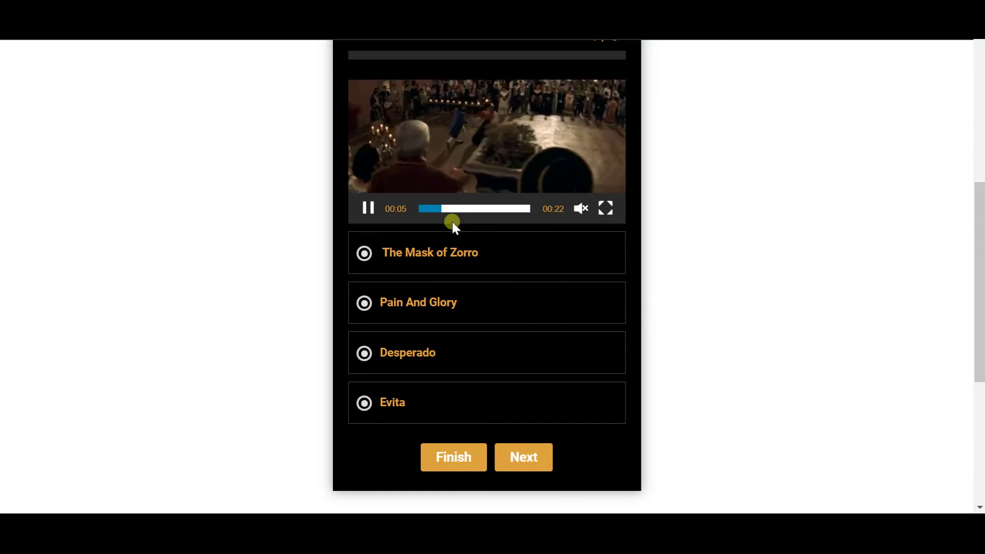
click(480, 254)
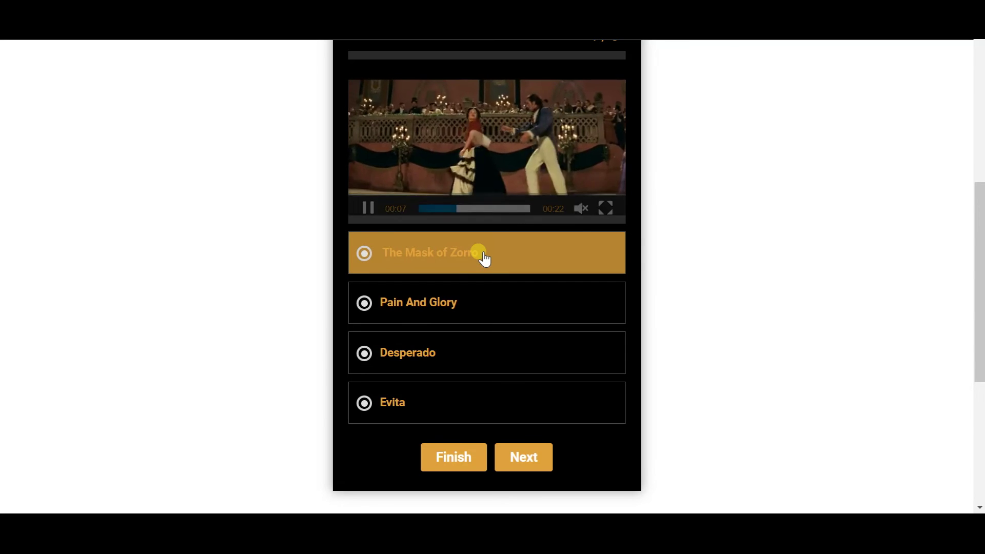